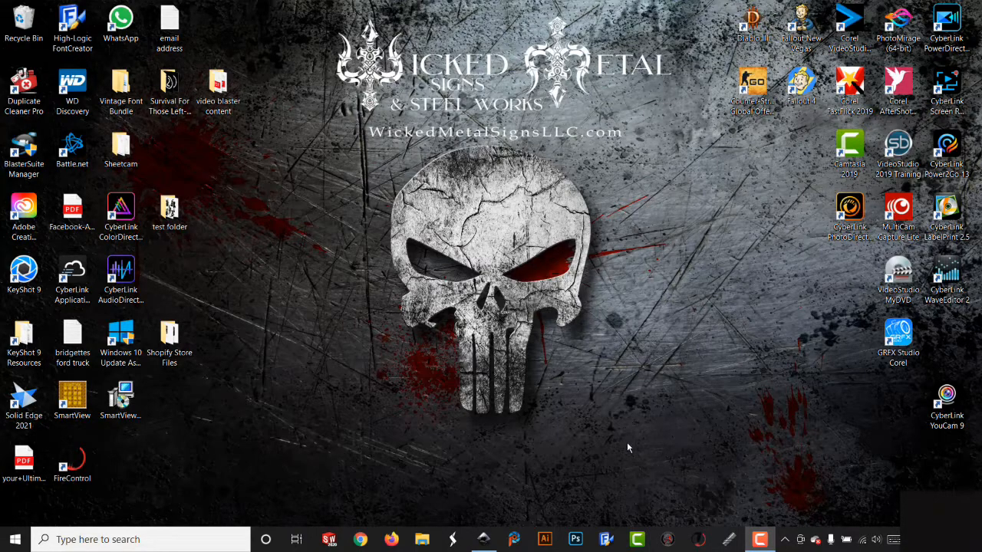
- Launch Inkscape and draw a rounded black rectangle across the page with the Rectangle tool
left_click(485, 540)
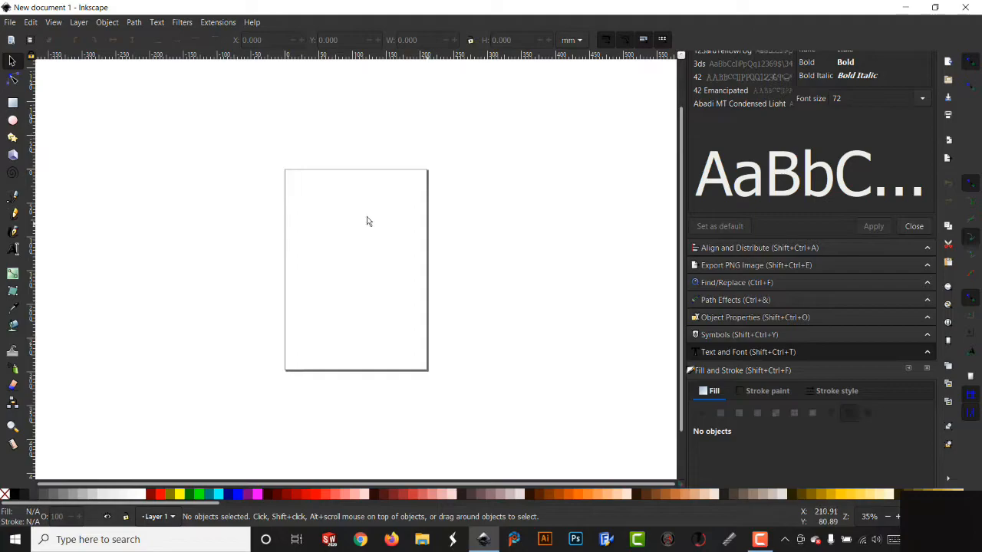
left_click(12, 103)
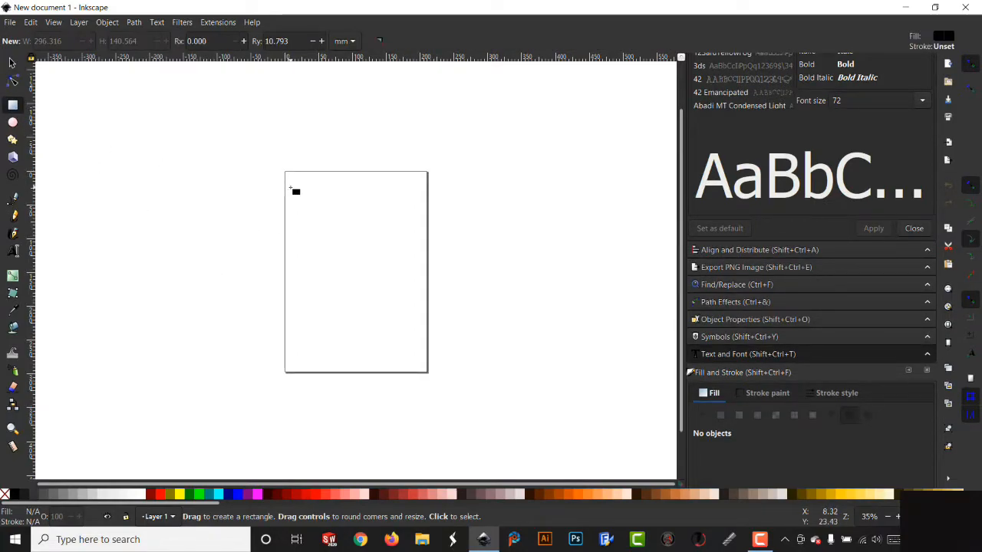
left_click_drag(241, 171, 568, 379)
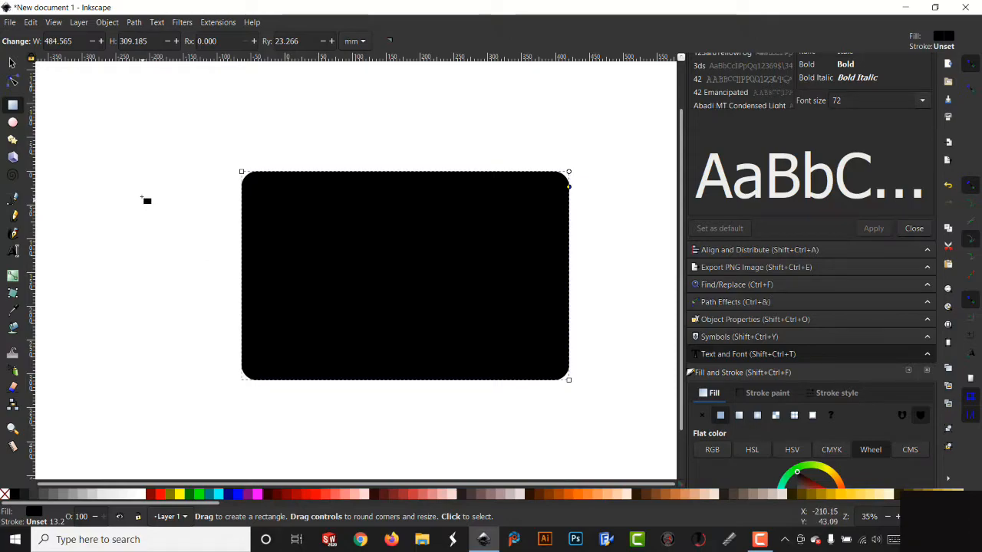
- Select the rectangle and switch the measurement units to inches
left_click(12, 62)
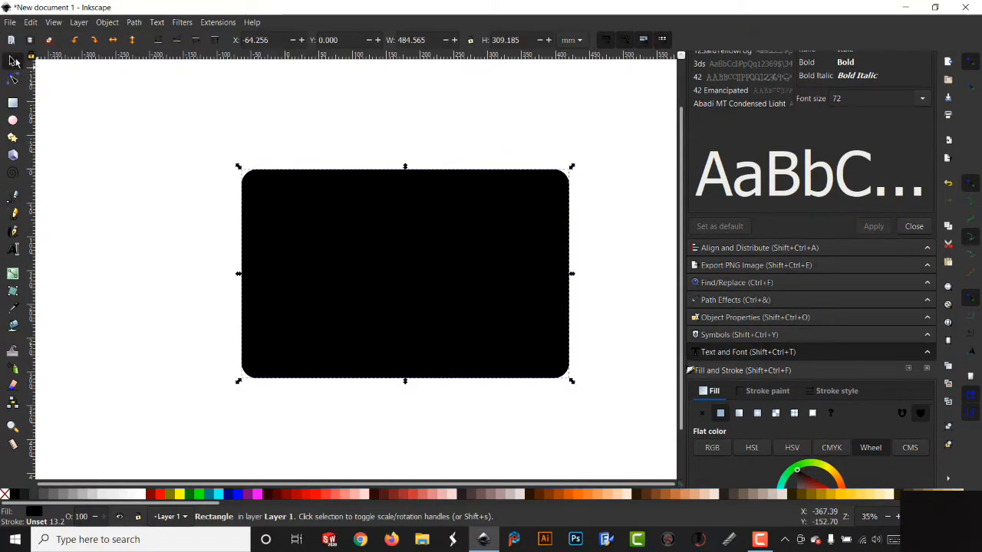
left_click(569, 41)
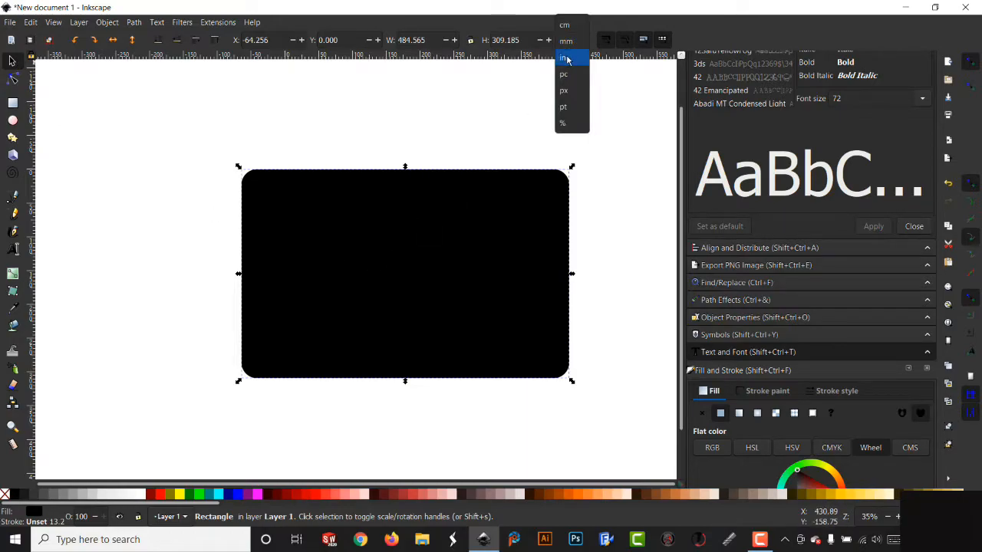
left_click(564, 58)
- Set the rectangle's width to 13.5 in
double_click(422, 40)
type("13")
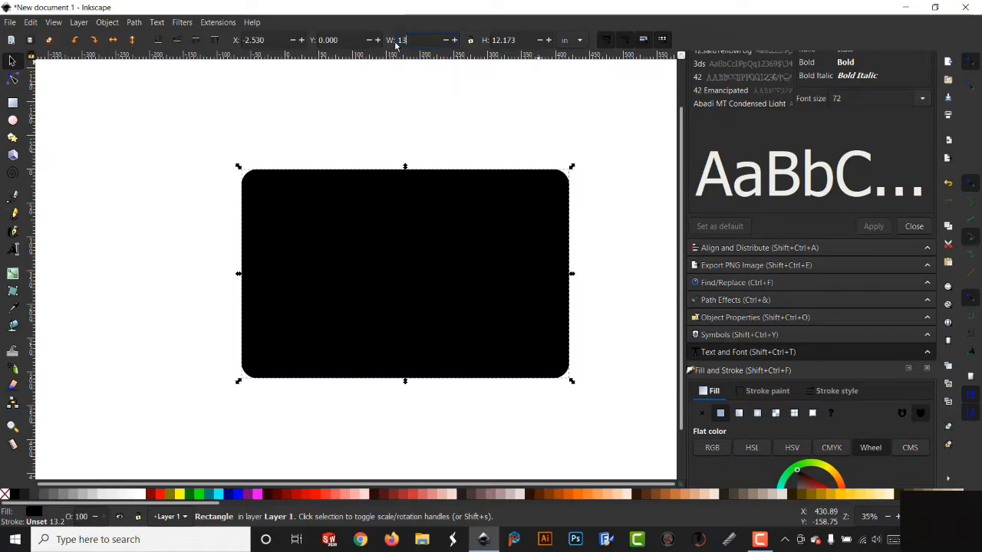
type(".5")
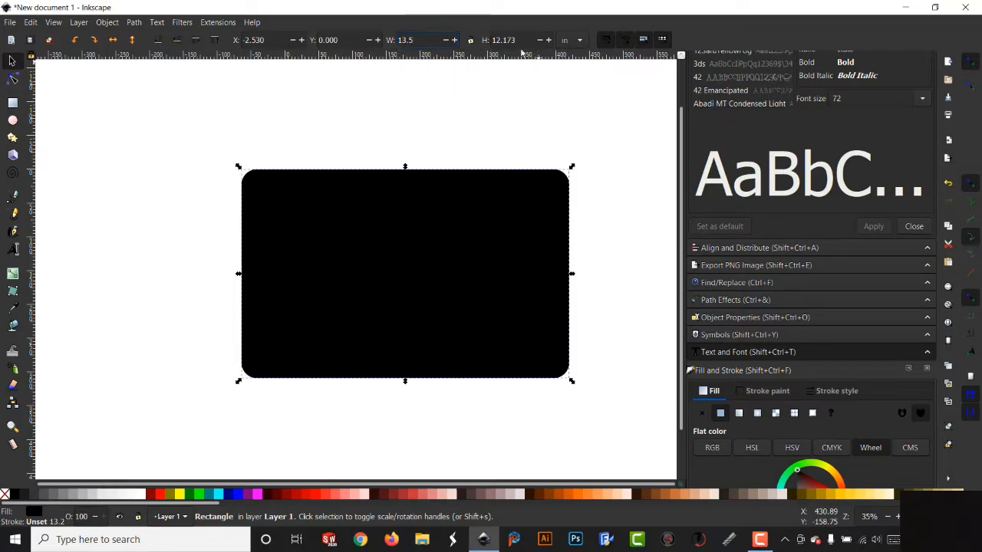
key("Tab")
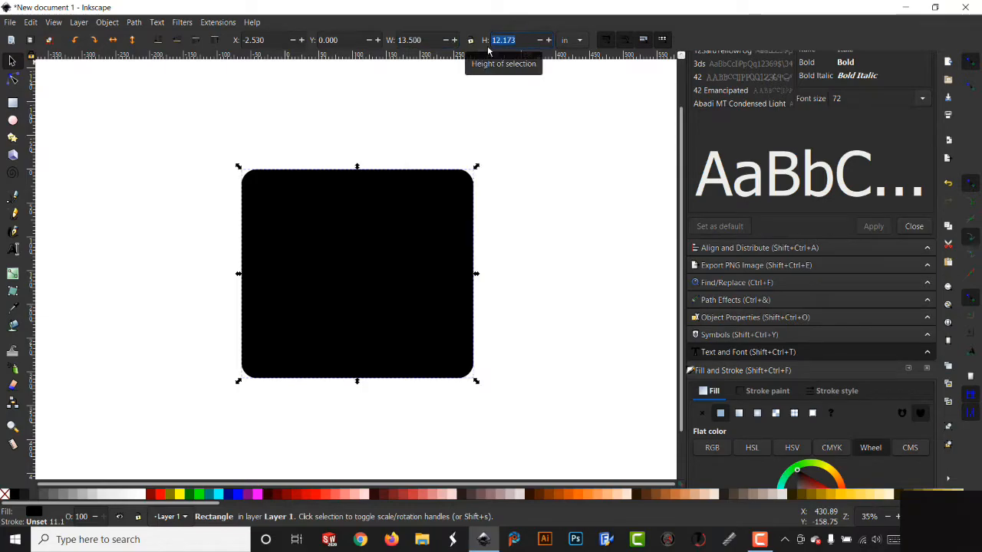
- Set the rectangle's width to 20.5 in and its height to 13.5 in
double_click(410, 40)
type("20.5")
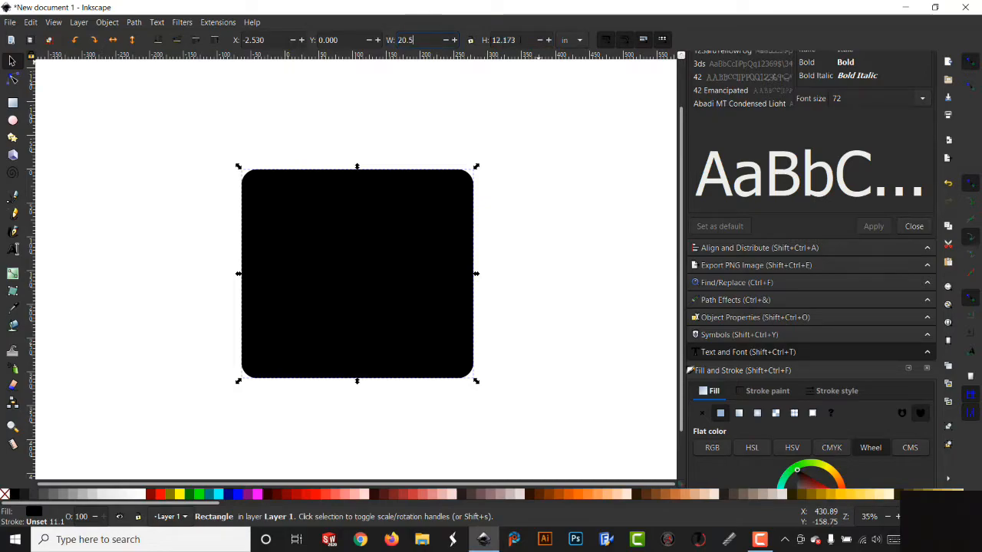
key("Tab")
type("13")
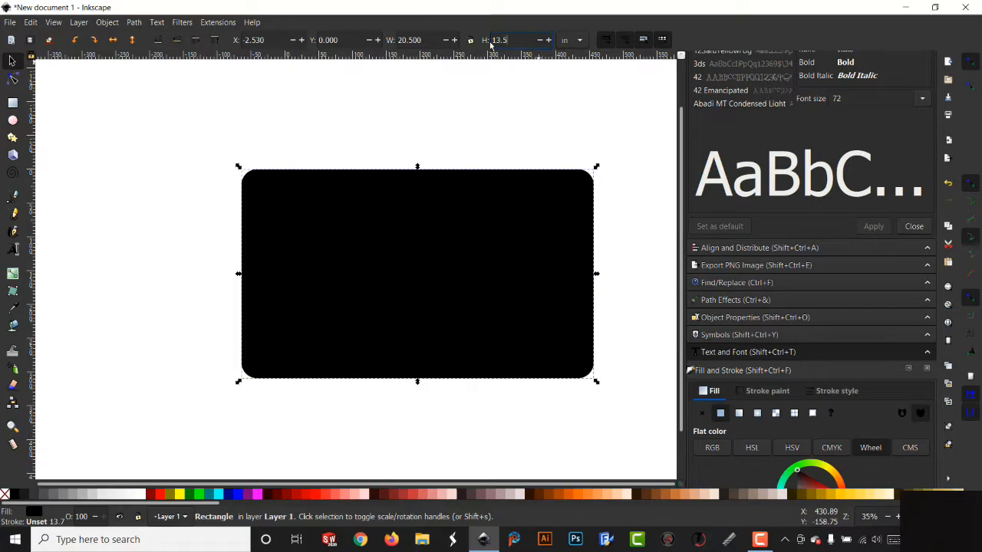
type(".5")
key("Return")
- Move the rectangle onto the canvas centre and lock its width-to-height ratio
left_click_drag(454, 253, 401, 257)
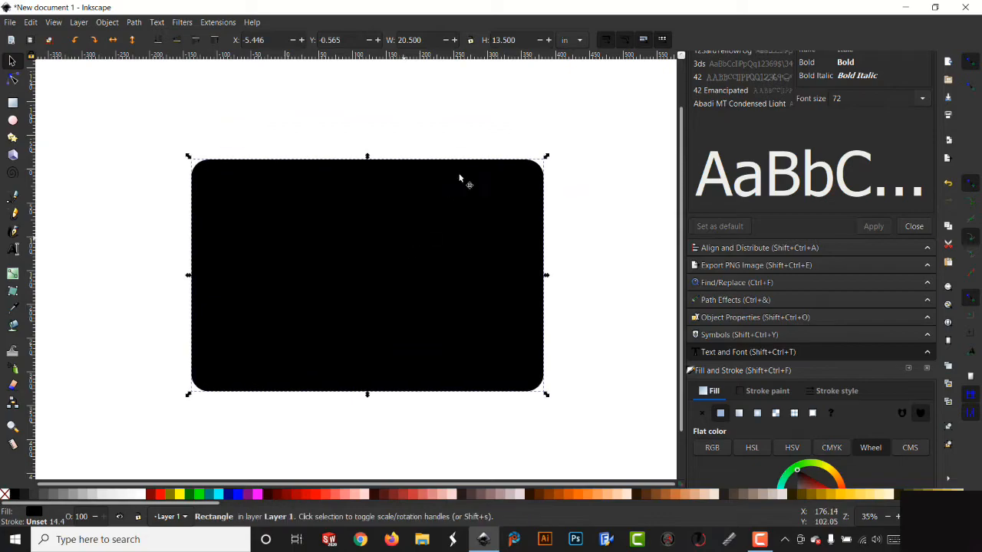
left_click(471, 40)
- Duplicate the rectangle and give the copy a white fill
right_click(359, 264)
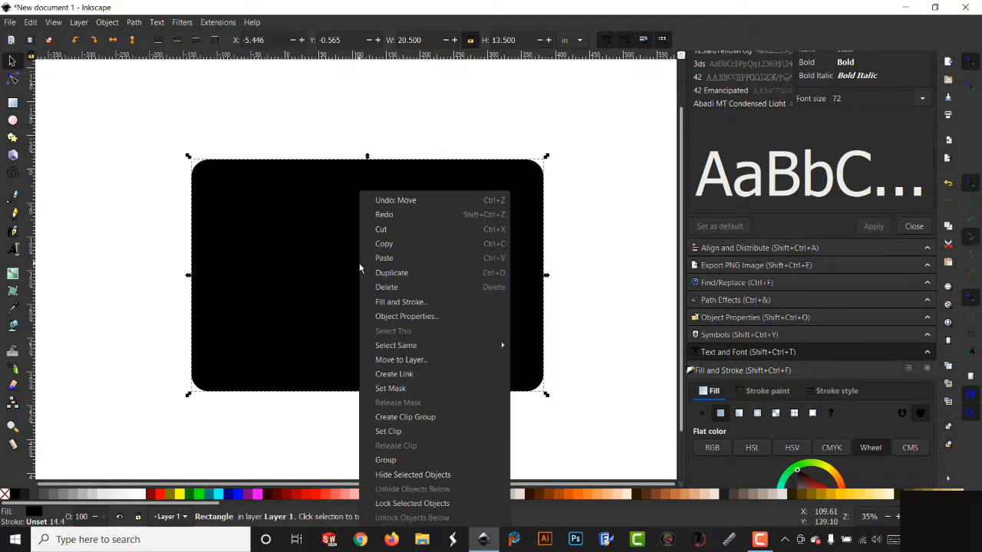
left_click(408, 276)
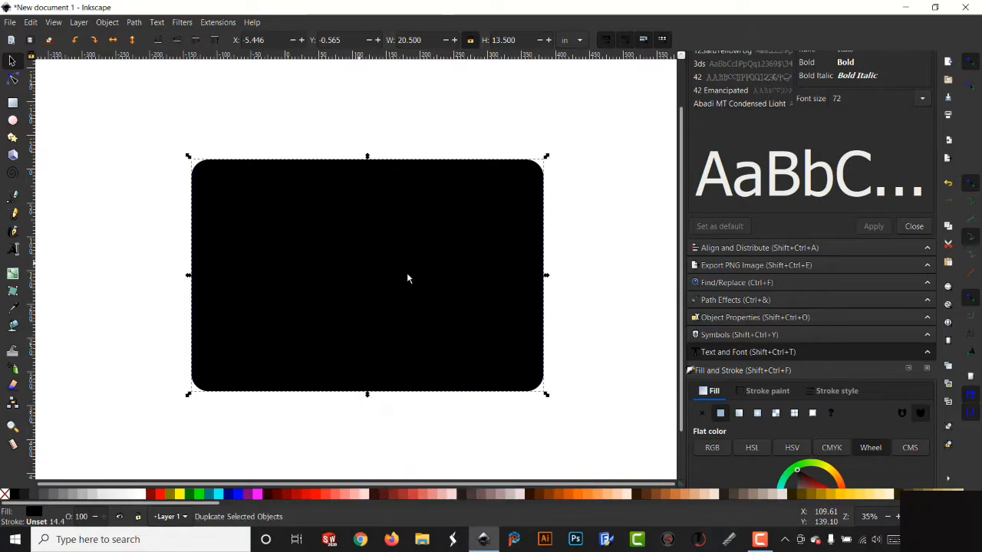
left_click(142, 494)
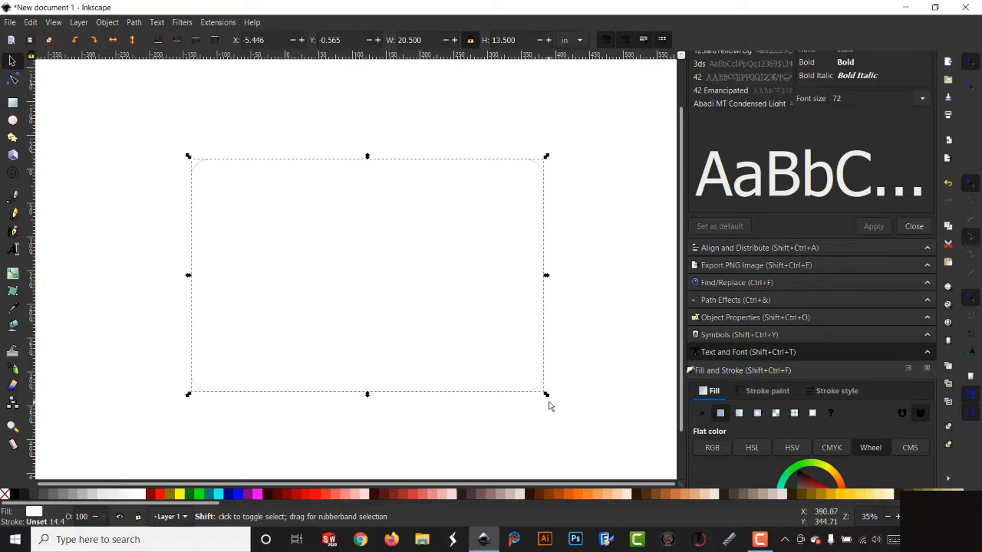
- Scale the white copy down to about 18.7 by 12.3 in and shift it inside the black rectangle
left_click_drag(547, 397, 533, 416)
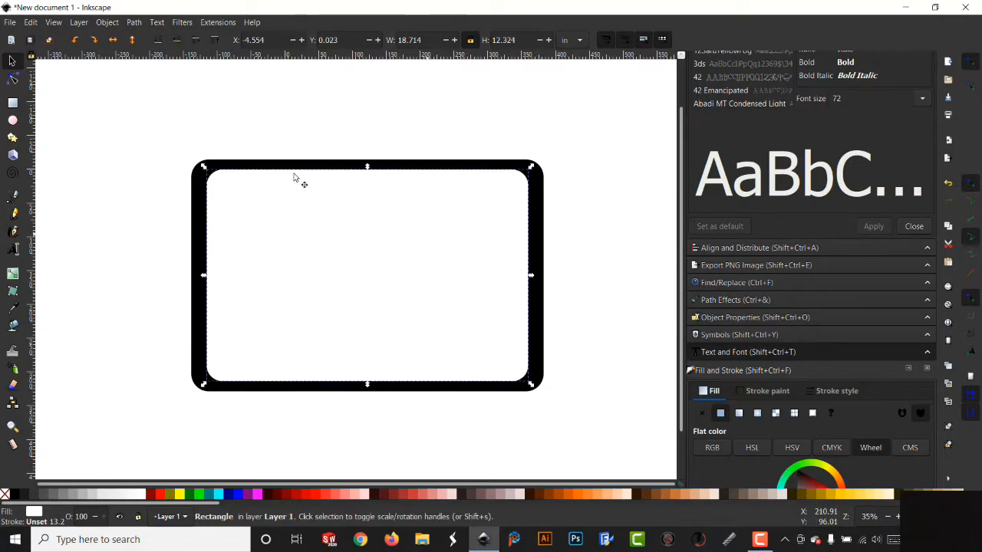
left_click_drag(368, 169, 366, 177)
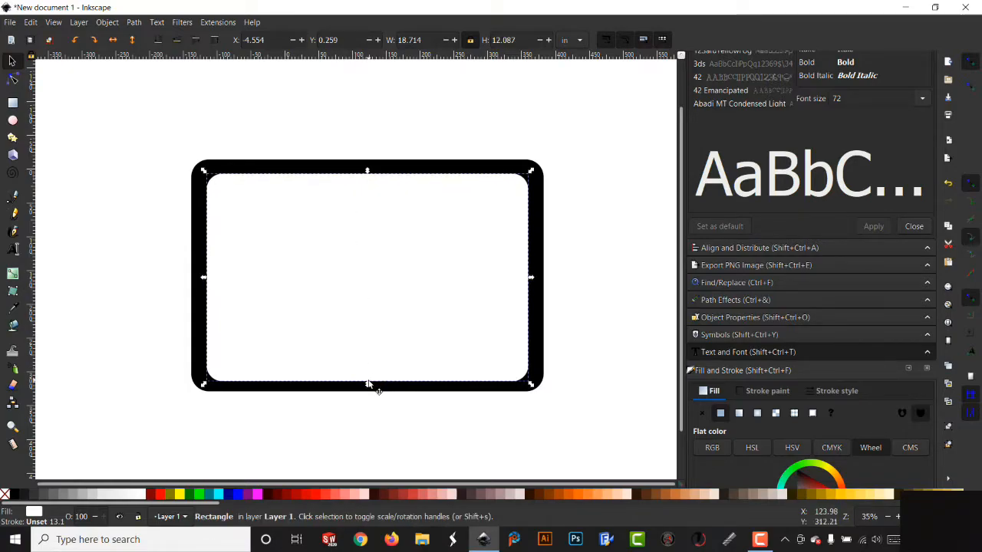
left_click_drag(369, 382, 368, 380)
- Select both rectangles and center them on each other with Align and Distribute
left_click_drag(121, 132, 600, 442)
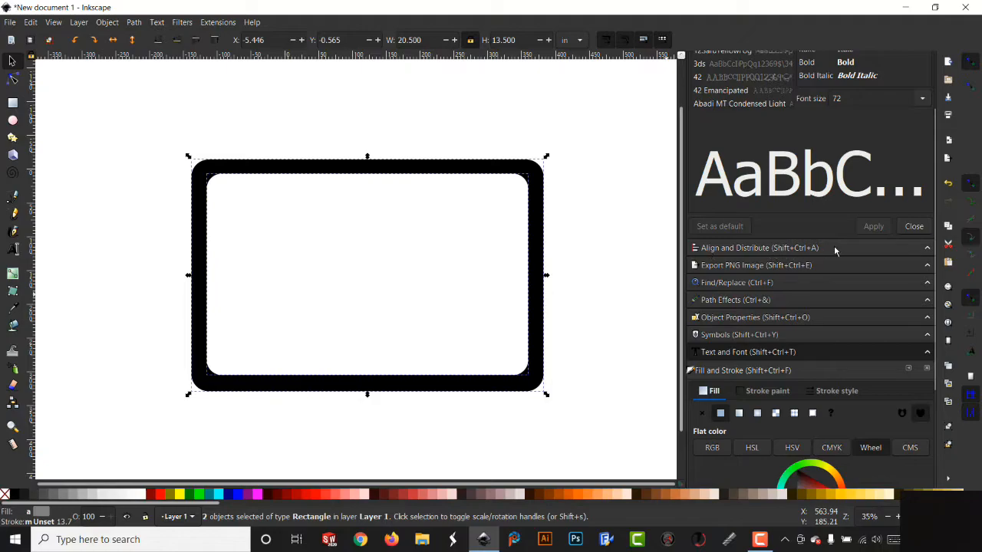
left_click(795, 248)
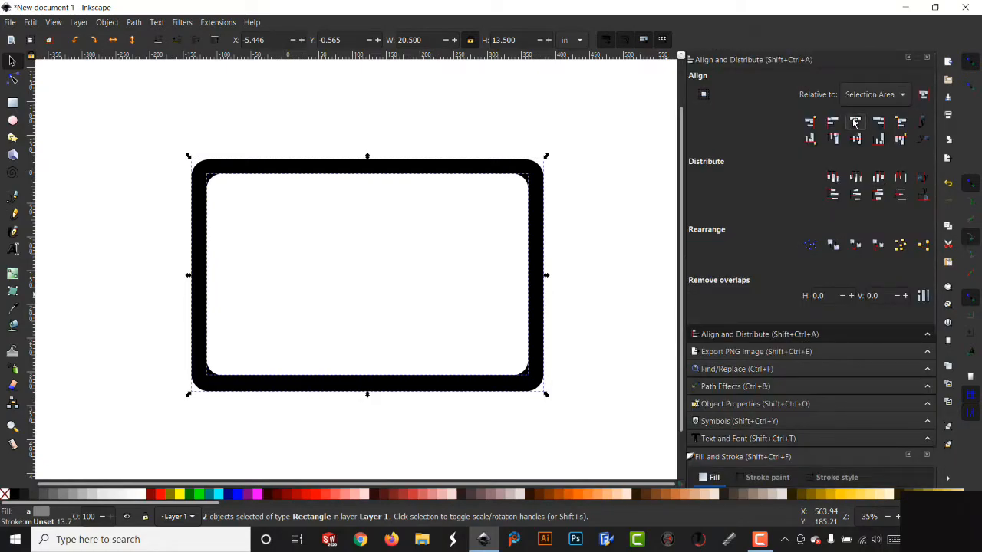
left_click(859, 144)
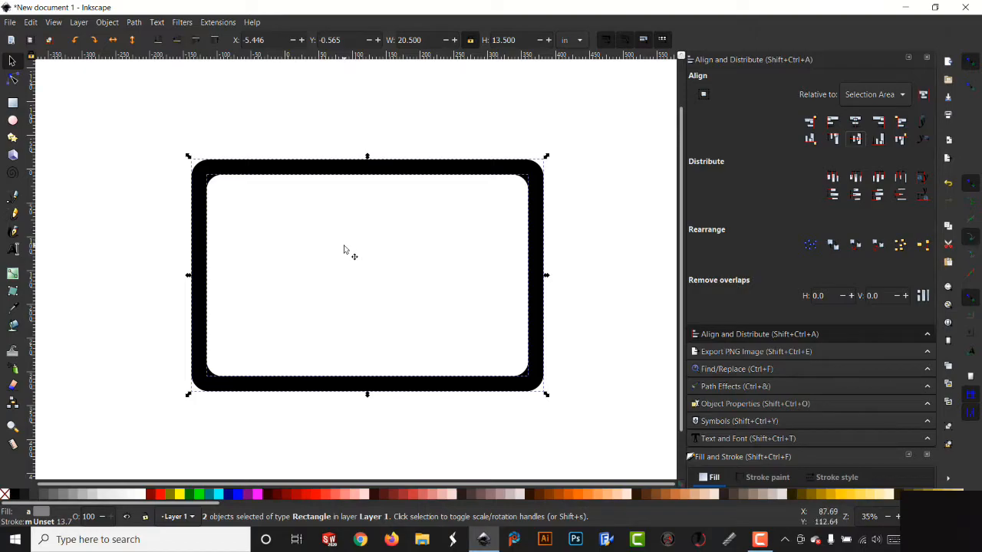
- Apply Path Difference to cut the white rectangle out of the black one, leaving a frame
left_click(134, 22)
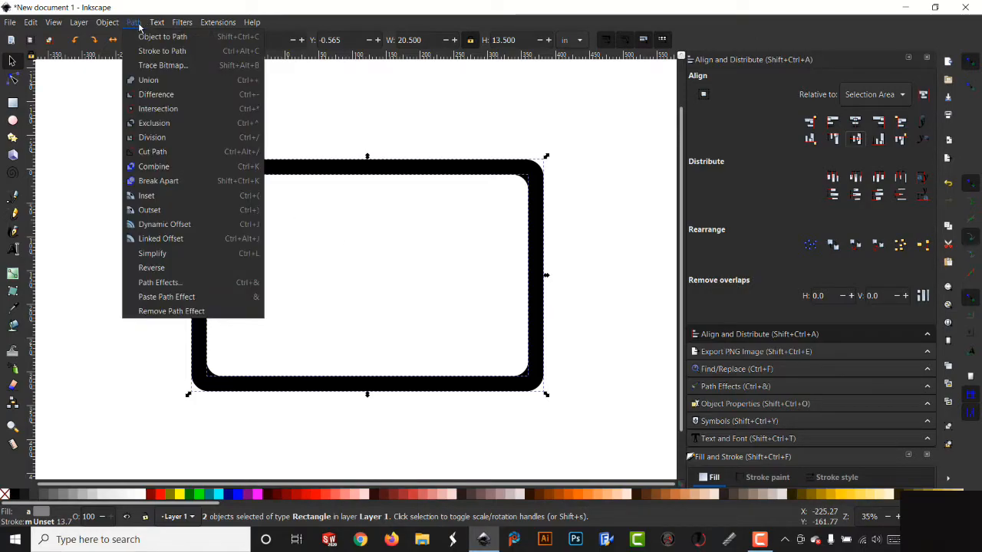
left_click(160, 95)
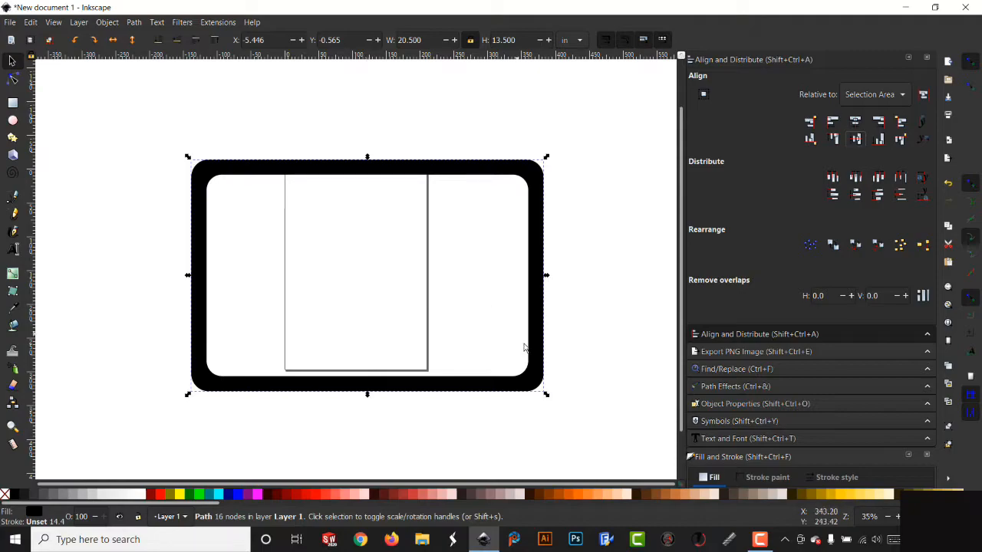
- Duplicate the frame and move the copy off to the left side of the canvas
right_click(540, 371)
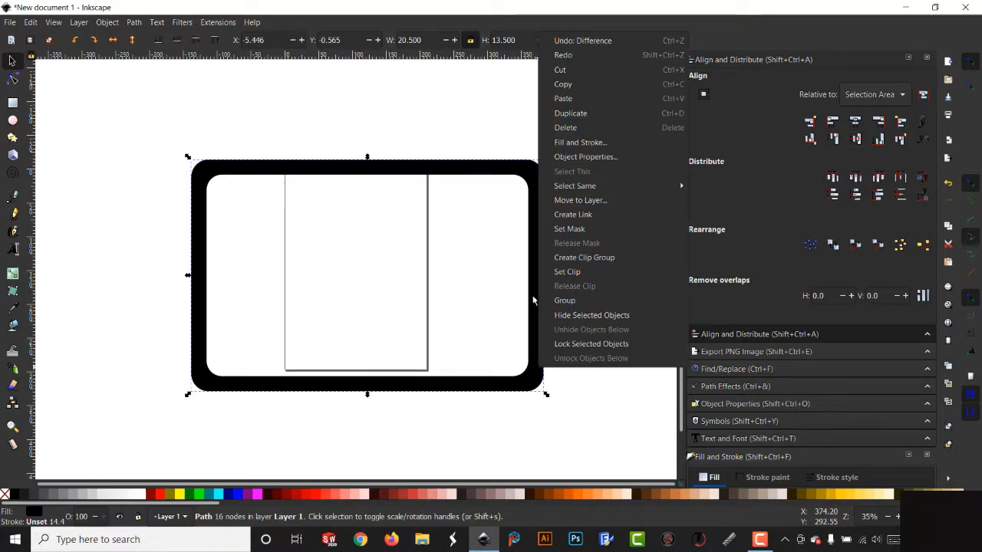
left_click(586, 114)
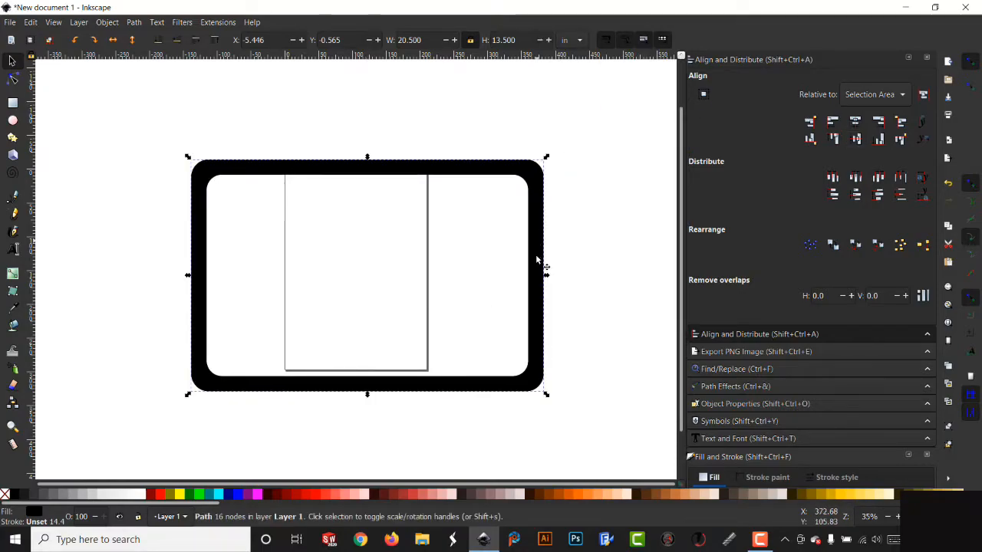
left_click_drag(537, 294, 90, 353)
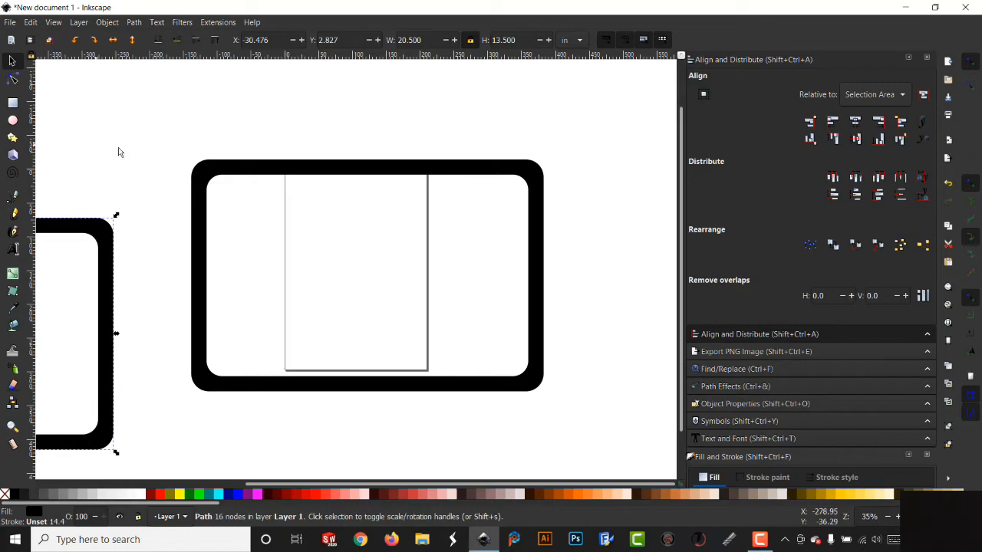
- Draw a narrow black vertical bar about 0.8 in wide along the frame's inner left edge
left_click(13, 105)
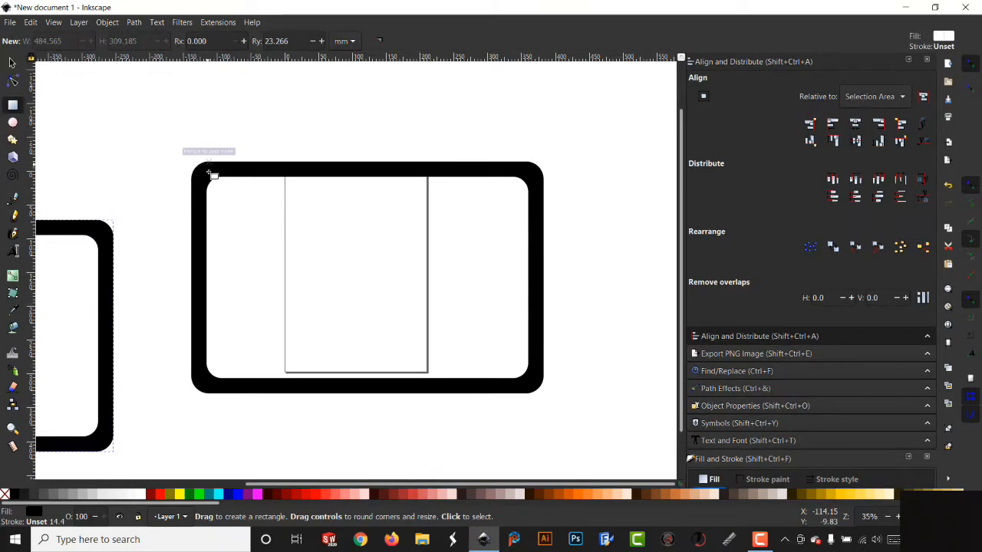
left_click(149, 441)
left_click(16, 495)
left_click_drag(223, 179, 235, 386)
left_click_drag(236, 183, 234, 171)
- Turn off snapping and reposition the bar near the frame's inner left edge
left_click(12, 61)
mouse_move(228, 270)
left_mouse_down()
mouse_move(219, 266)
mouse_move(229, 259)
left_mouse_up()
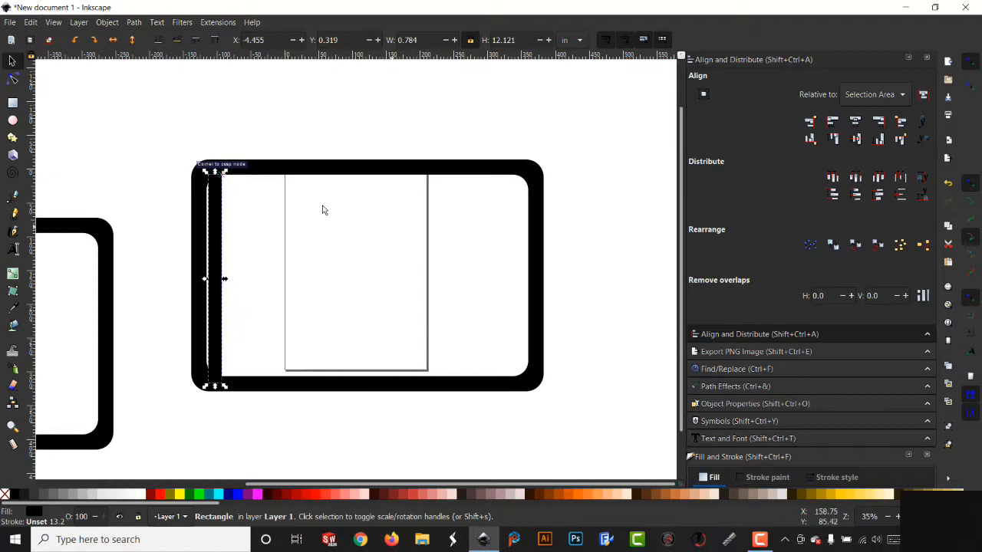
left_click_drag(213, 223, 222, 228)
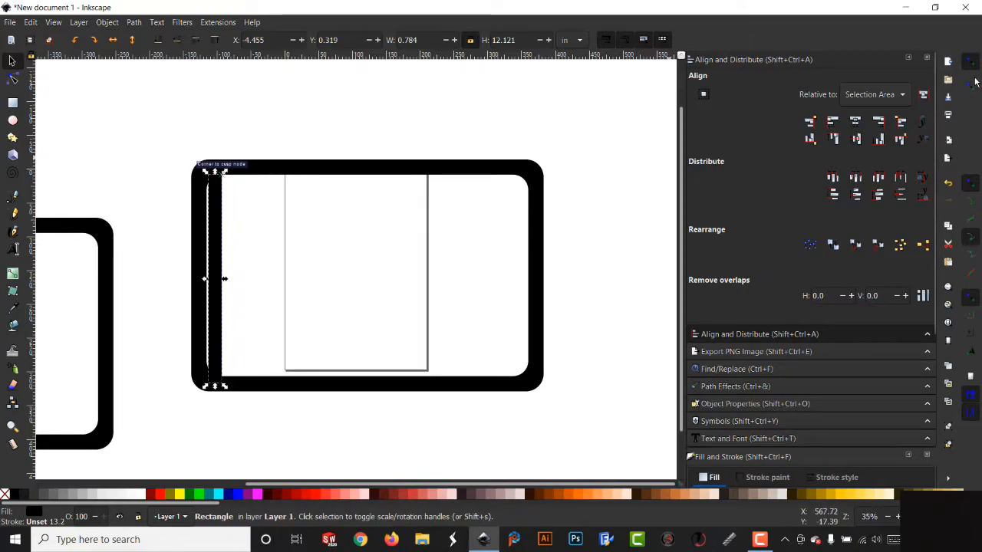
left_click(971, 66)
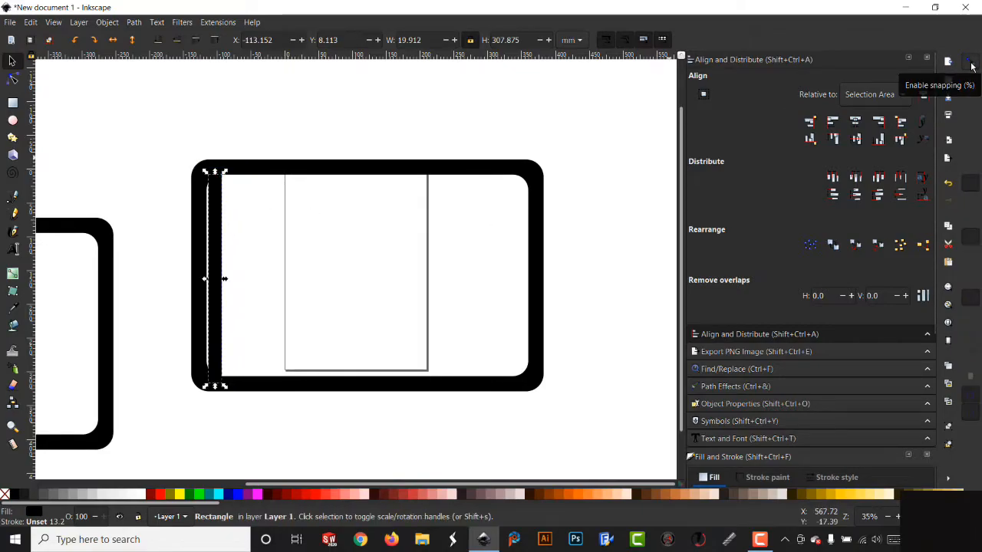
left_click_drag(220, 299, 227, 293)
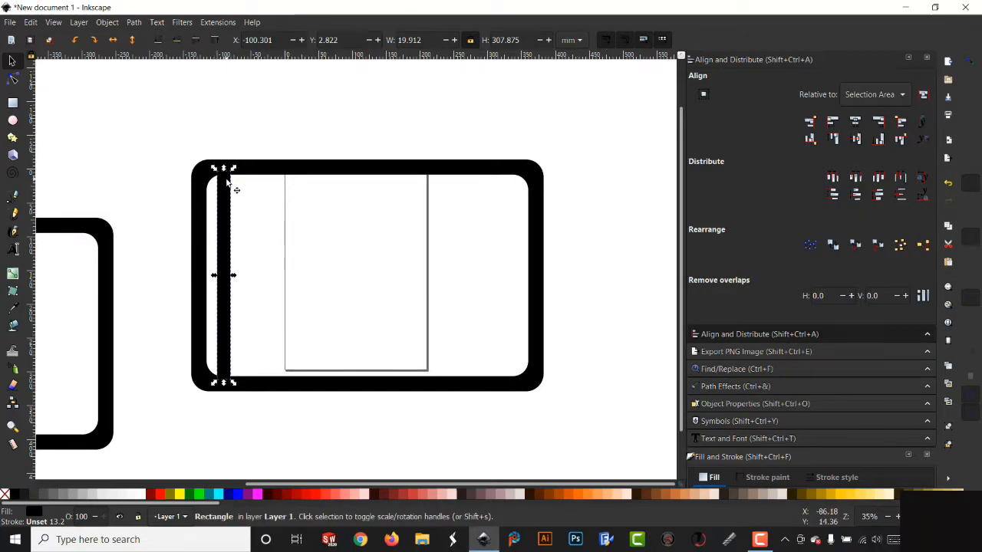
- Switch the units to inches and set the bar's width to 0.5 in
left_click(571, 46)
left_click(568, 60)
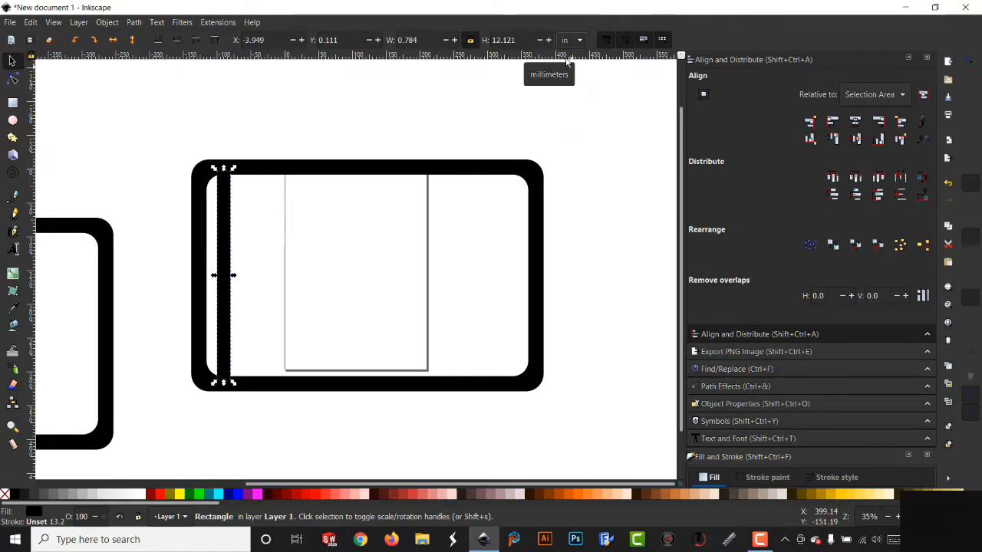
left_click(412, 40)
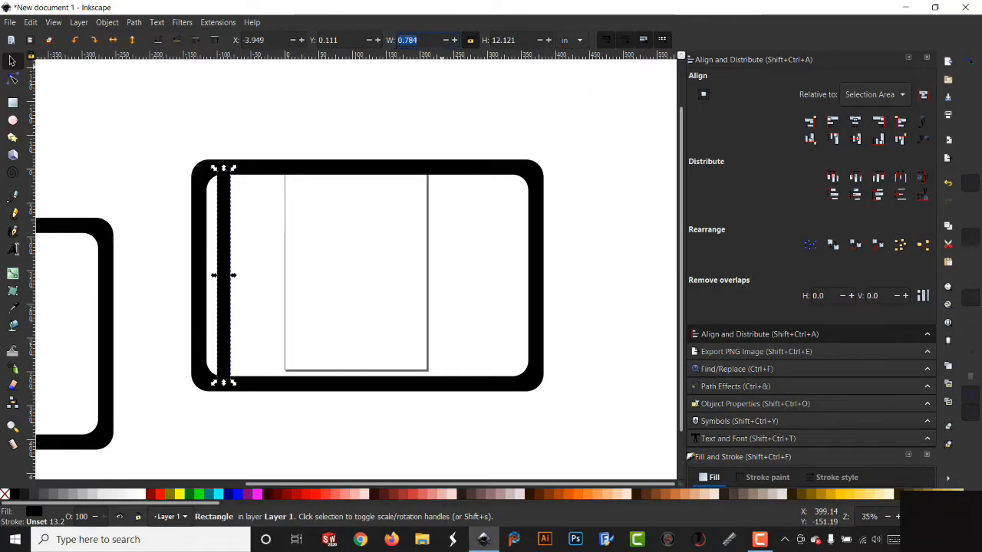
key("BackSpace")
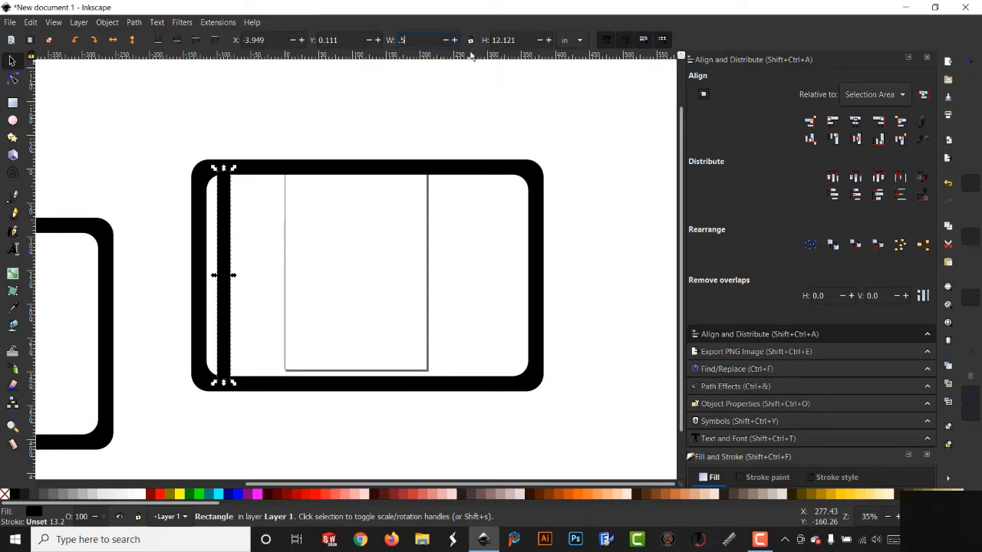
key("Return")
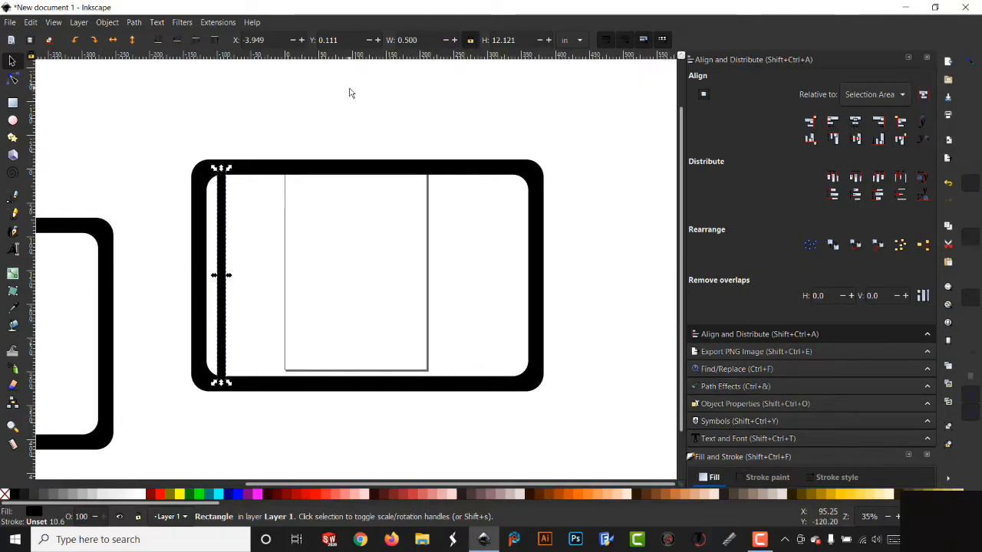
- Nudge the bar against the frame's inner left edge, duplicate it and move the copy just to its right
left_click_drag(221, 302, 215, 297)
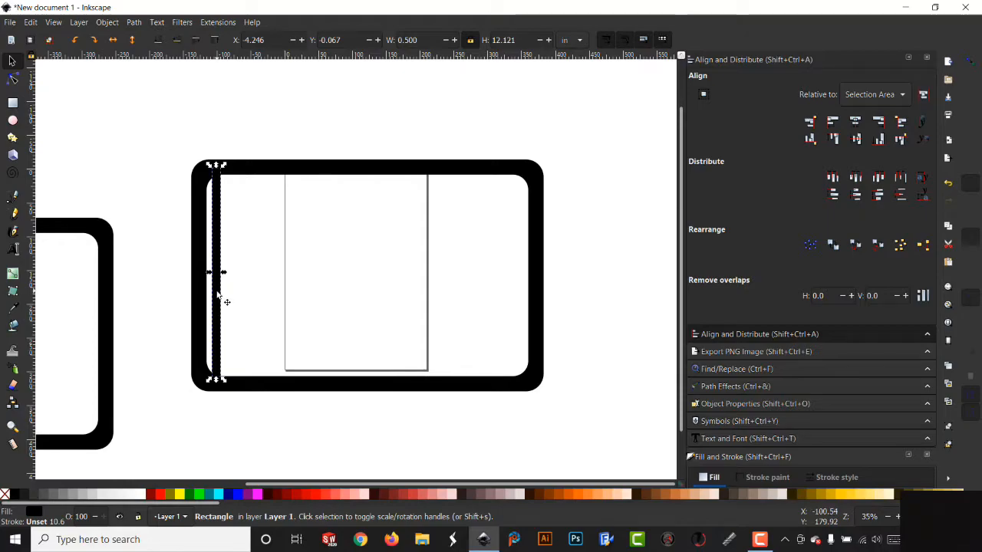
right_click(217, 294)
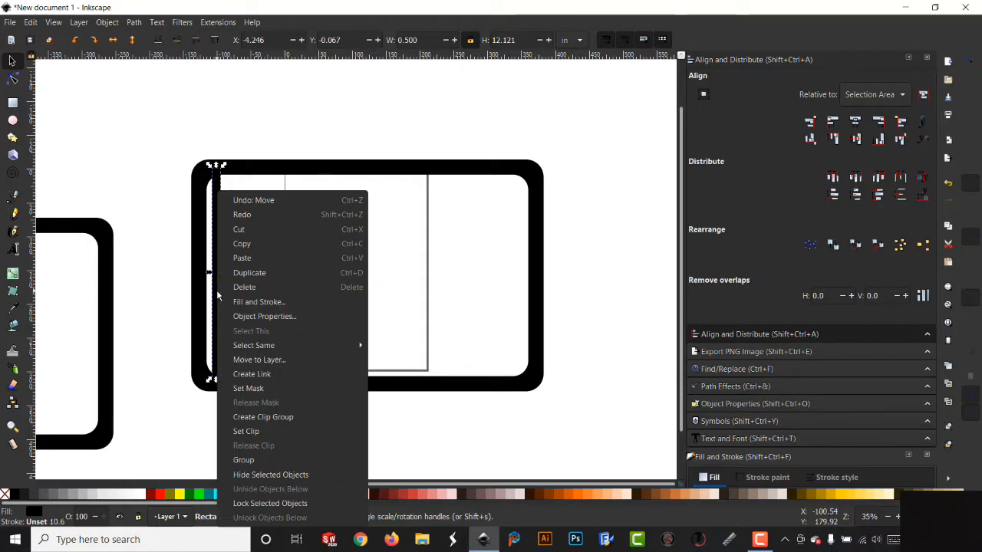
left_click(257, 276)
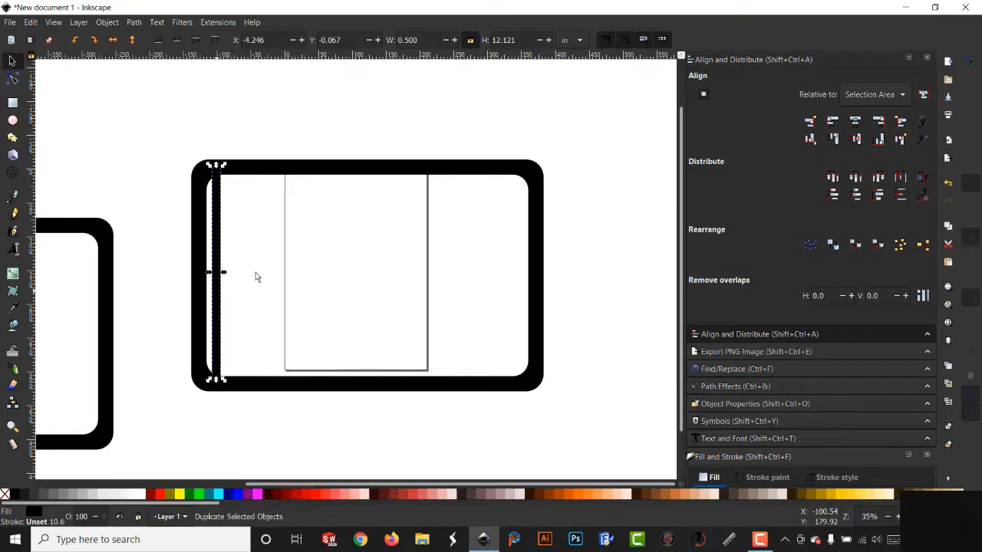
left_click_drag(217, 297, 231, 299)
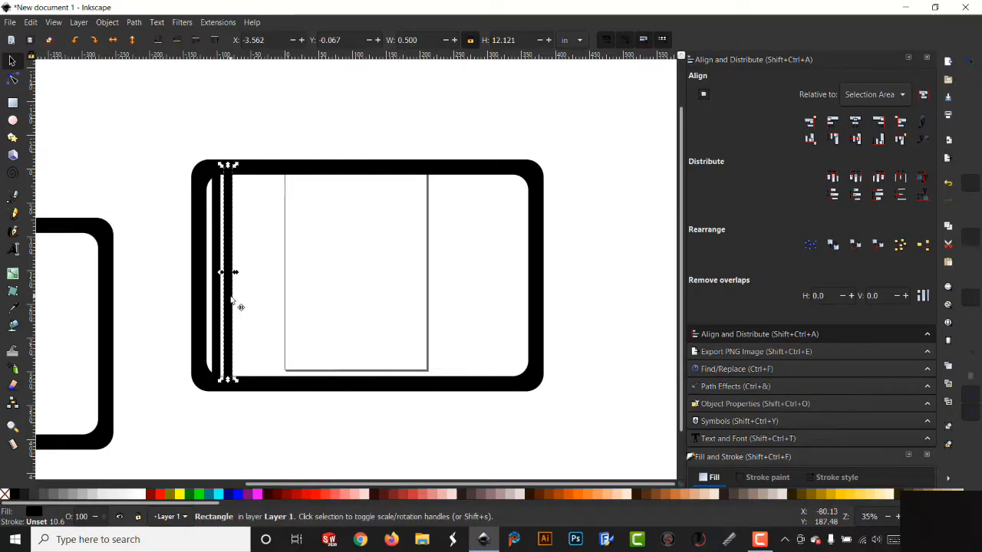
- Select both bars, duplicate them and move the copies to the right
left_click_drag(180, 142, 291, 409)
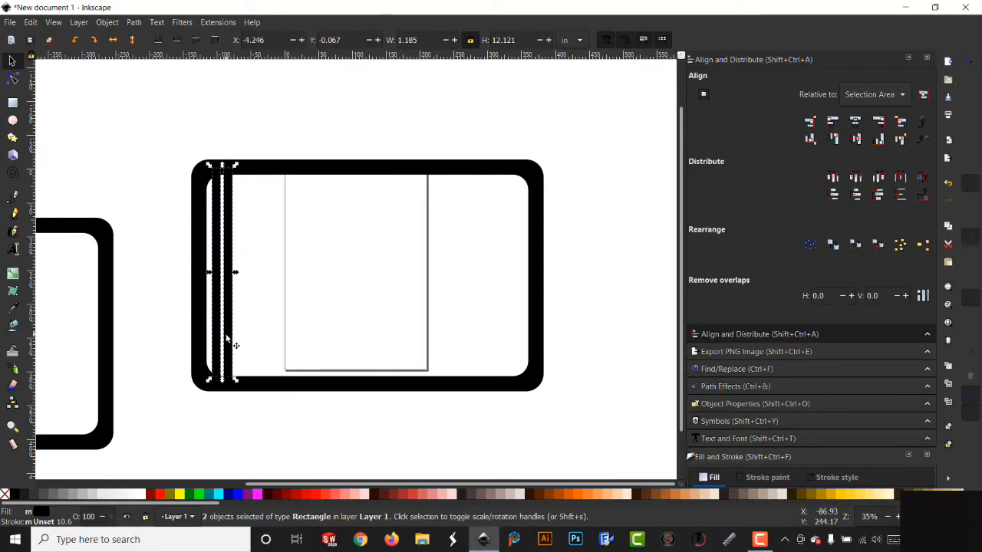
right_click(228, 340)
left_click(278, 276)
left_click_drag(229, 314, 253, 312)
- Duplicate the four bars and shift the copies to the right
left_click_drag(161, 149, 298, 401)
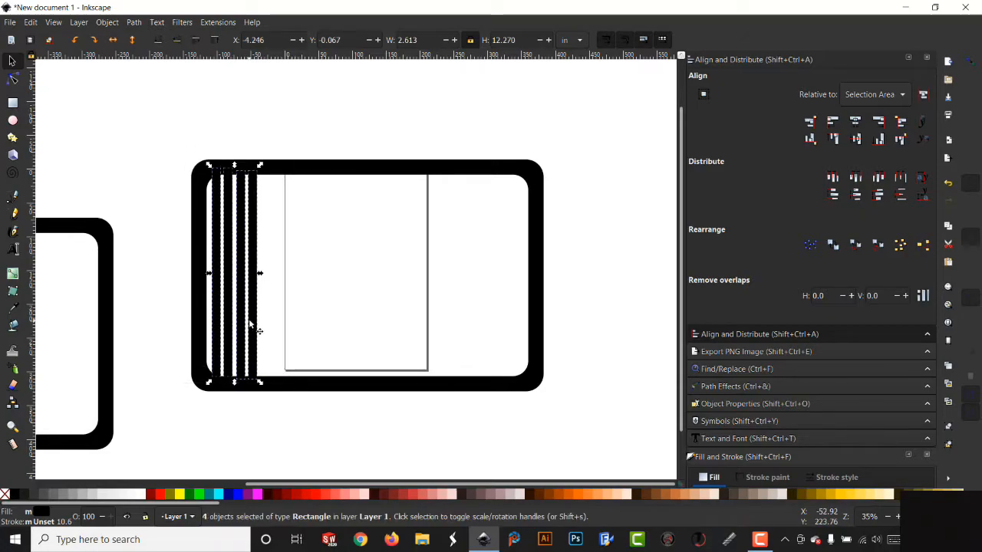
right_click(255, 323)
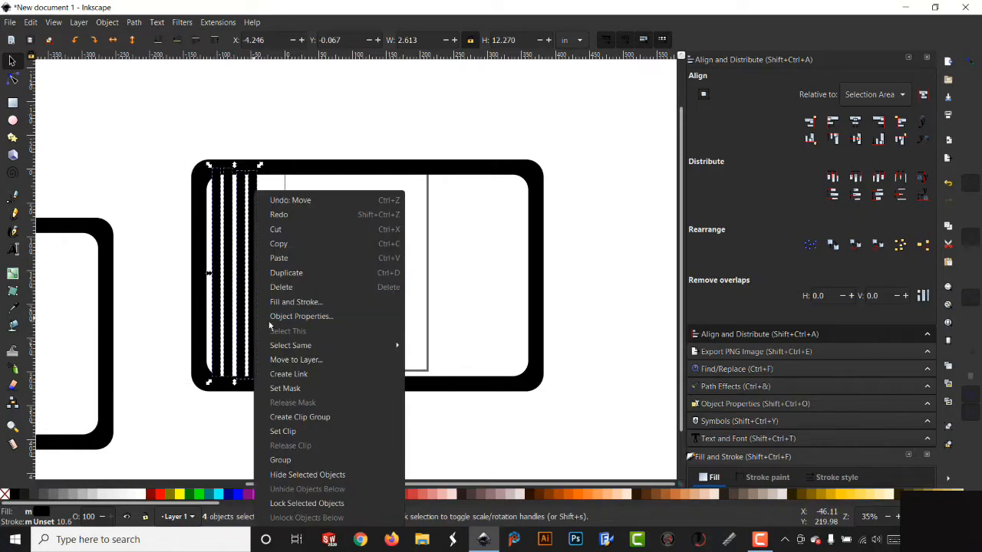
left_click(290, 274)
left_click_drag(267, 327, 312, 329)
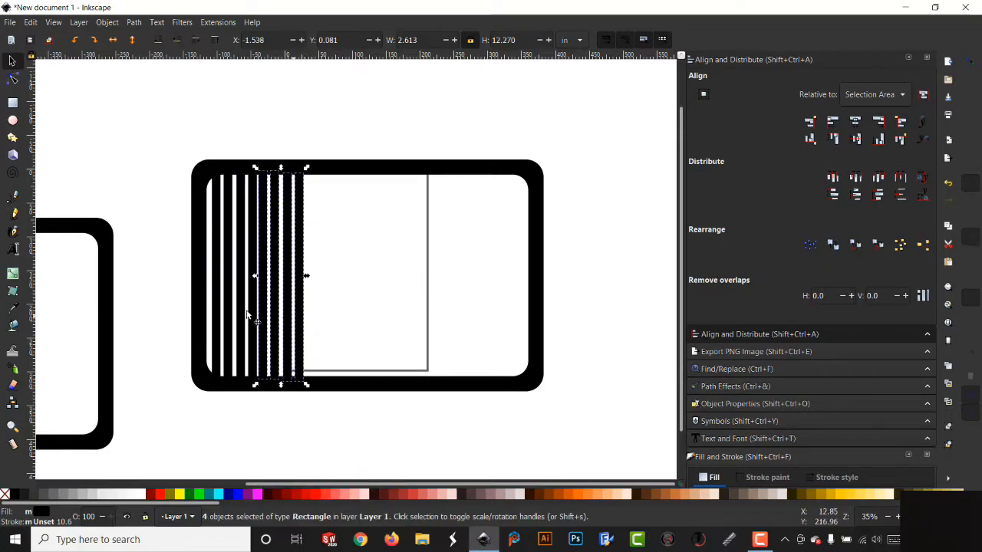
- Duplicate the eight bars and move the copies toward the frame's right side
left_click_drag(161, 156, 370, 421)
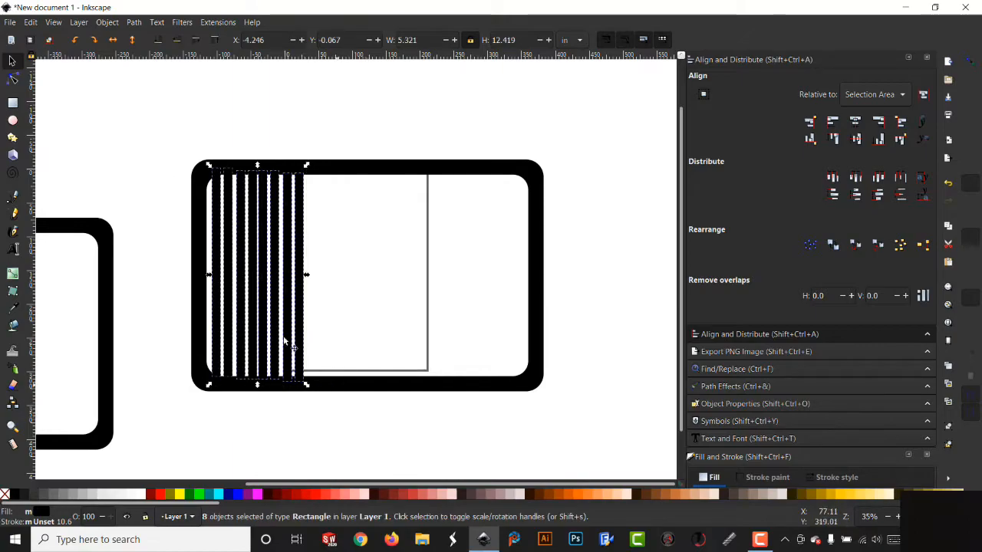
right_click(287, 332)
left_click(291, 274)
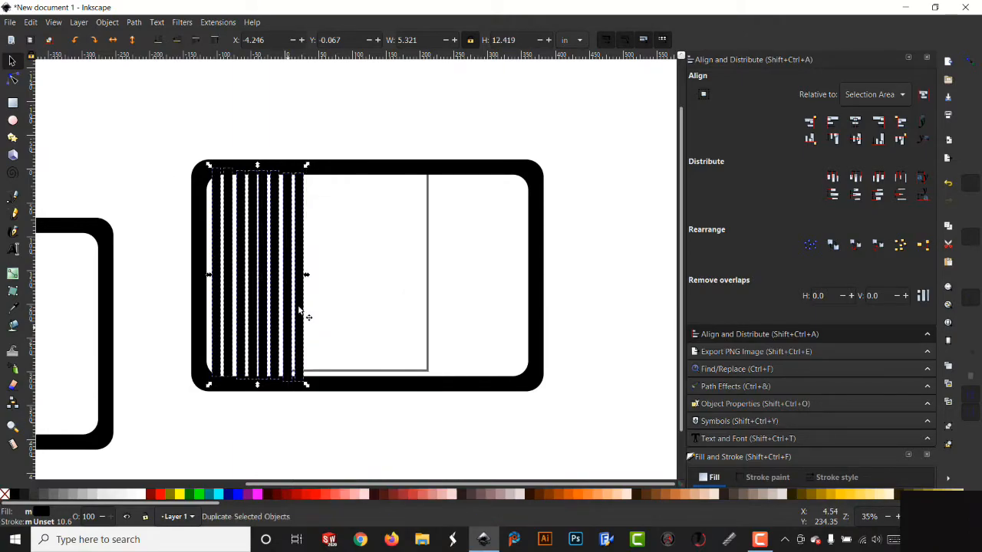
left_click_drag(299, 326, 492, 329)
- Duplicate the rightmost bars and move three copies to fill the gap at the frame's right end
right_click(397, 330)
left_click(438, 282)
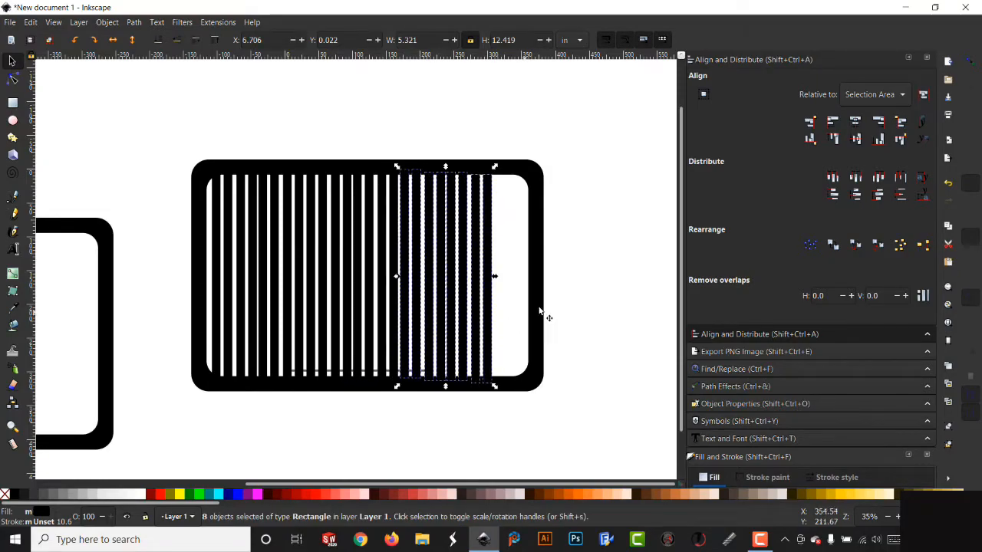
left_click(561, 295)
left_click_drag(555, 151, 460, 372)
right_click(460, 373)
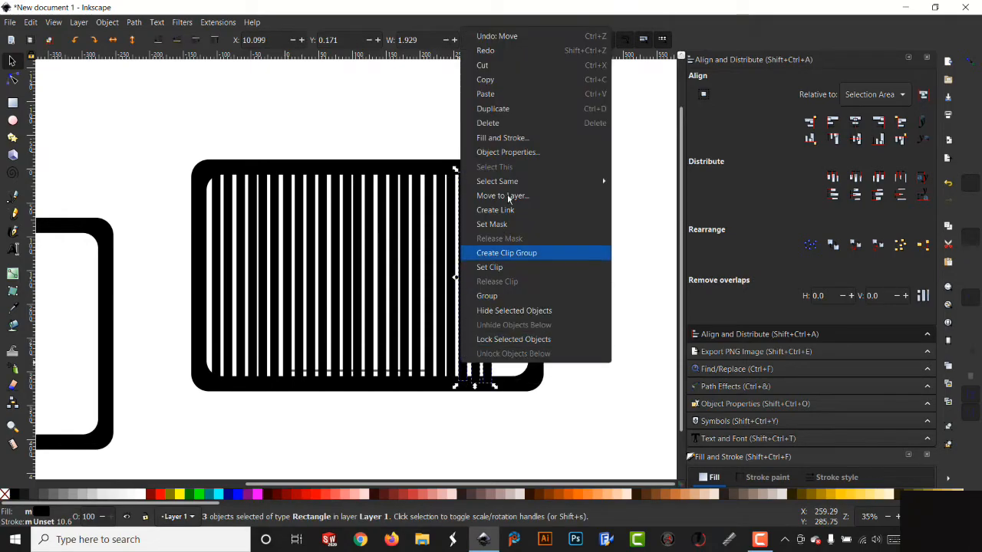
left_click(509, 116)
left_click_drag(487, 317, 524, 309)
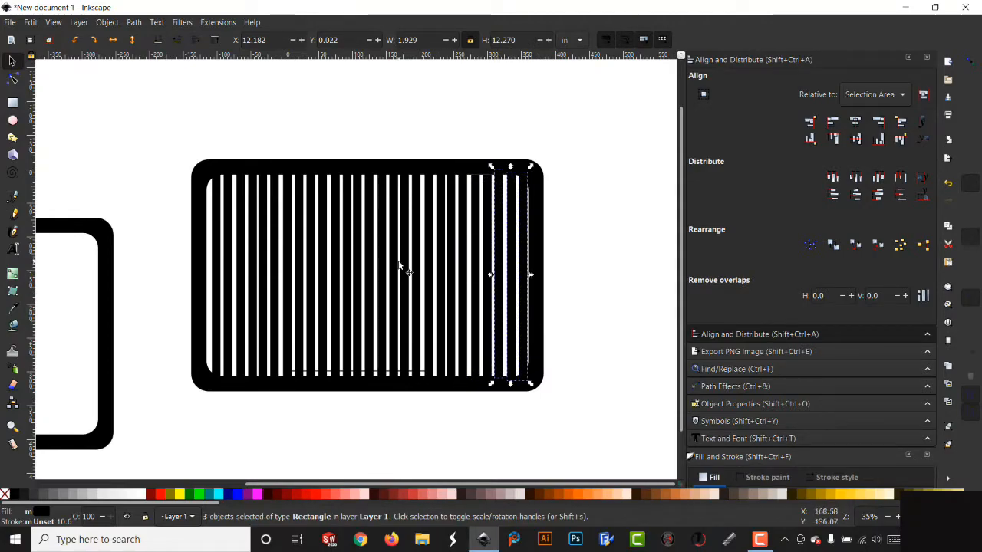
left_click(576, 264)
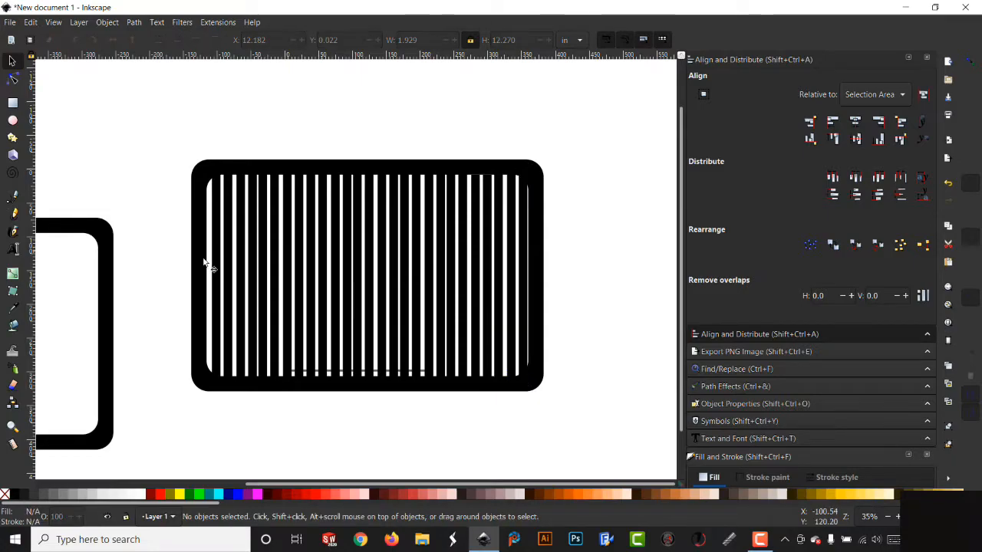
- Select all bars, align them vertically, distribute their centres equally horizontally, and nudge them slightly left
left_click_drag(165, 138, 535, 406)
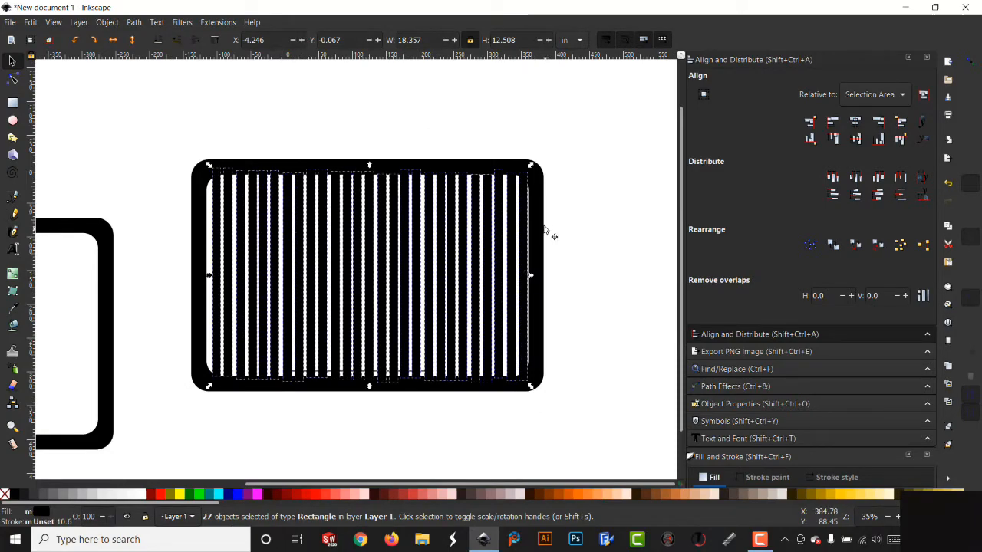
left_click(857, 139)
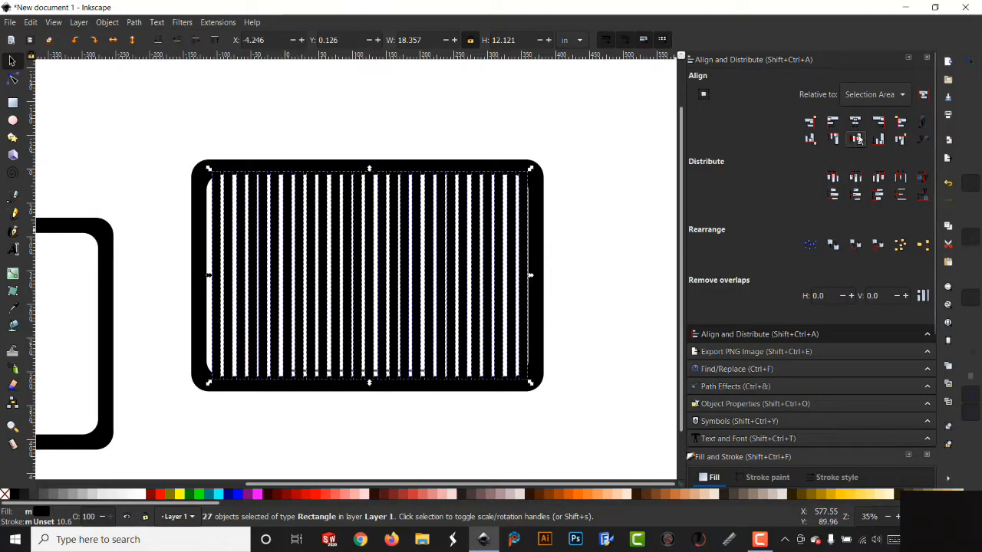
left_click(856, 179)
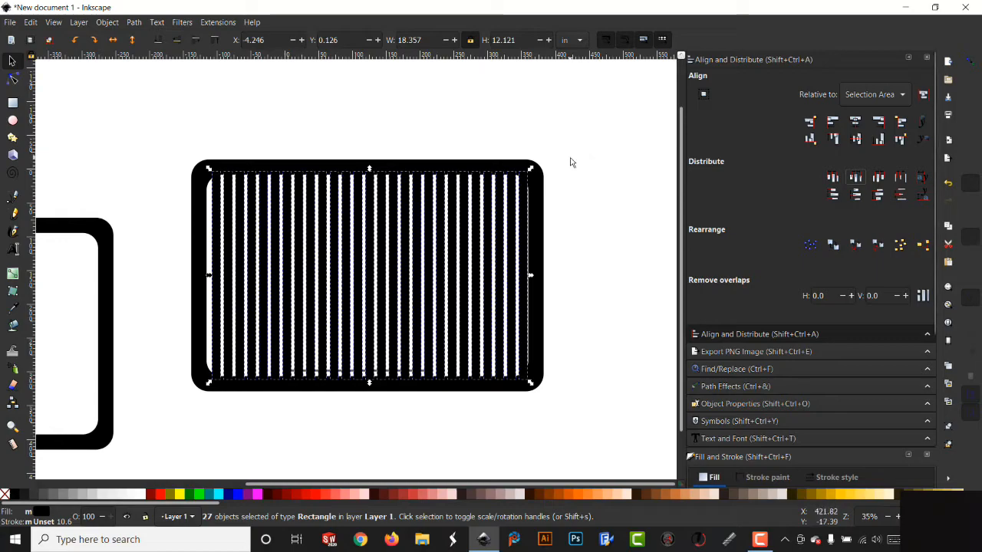
mouse_move(423, 296)
left_mouse_down()
mouse_move(410, 296)
mouse_move(418, 297)
left_mouse_up()
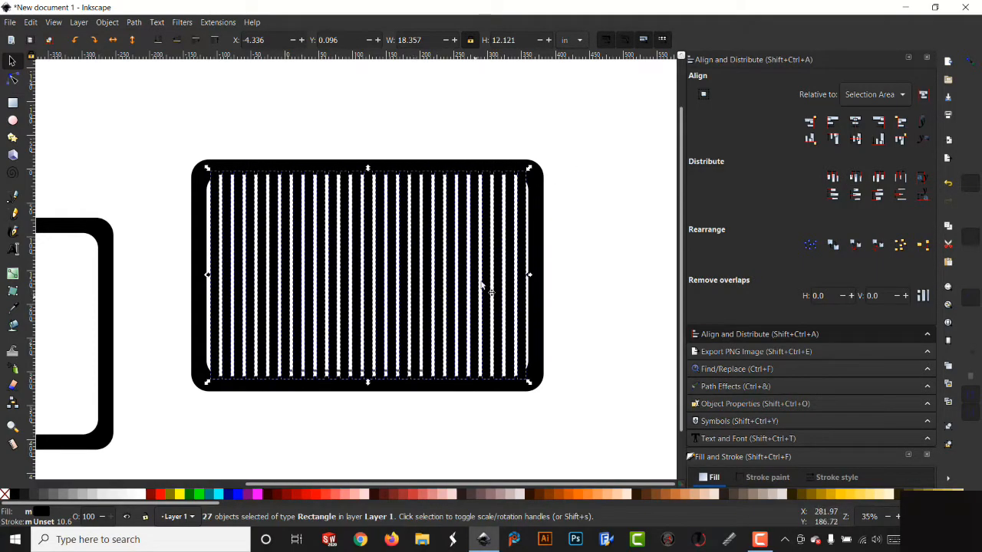
left_click(601, 228)
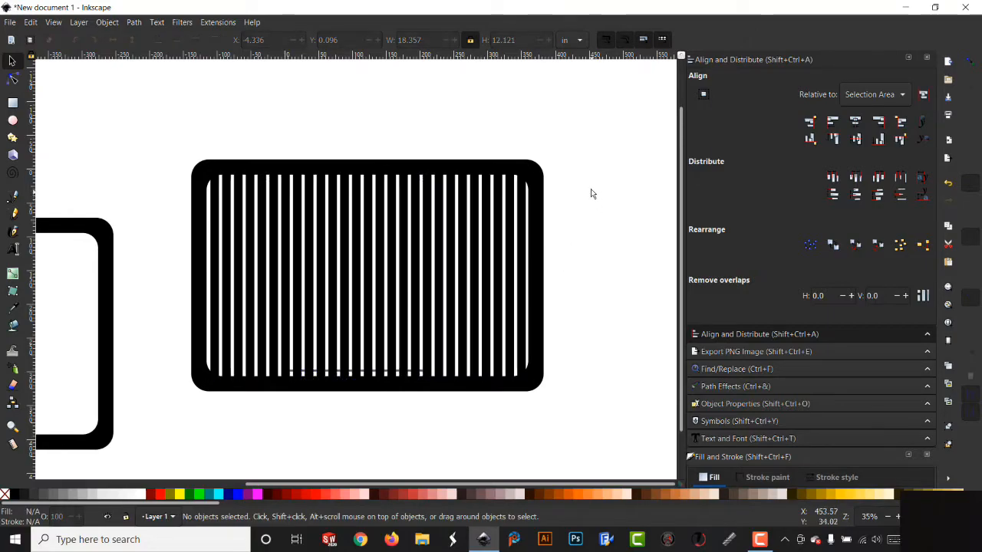
- Delete the two rightmost bars
left_click_drag(583, 161, 498, 392)
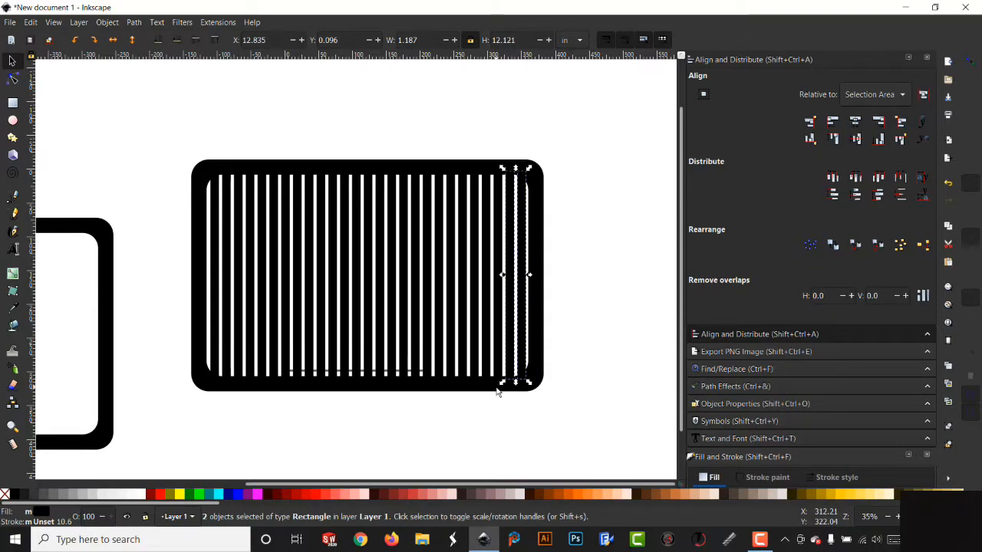
key("Delete")
left_click_drag(145, 123, 535, 432)
left_click(512, 322)
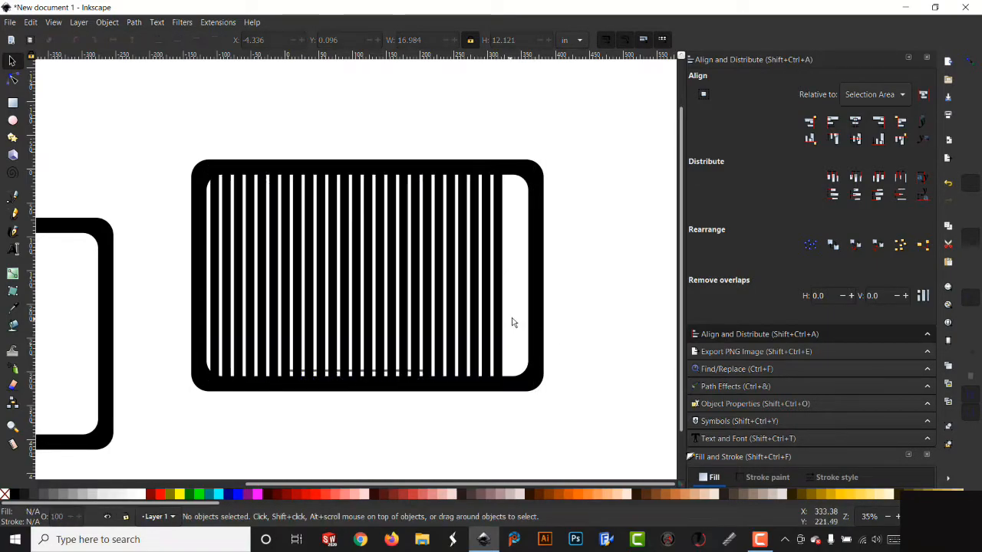
- Move the rightmost bar against the frame's inner right edge and redistribute all bar centres equally horizontally
left_click(502, 326)
left_click_drag(502, 327, 527, 331)
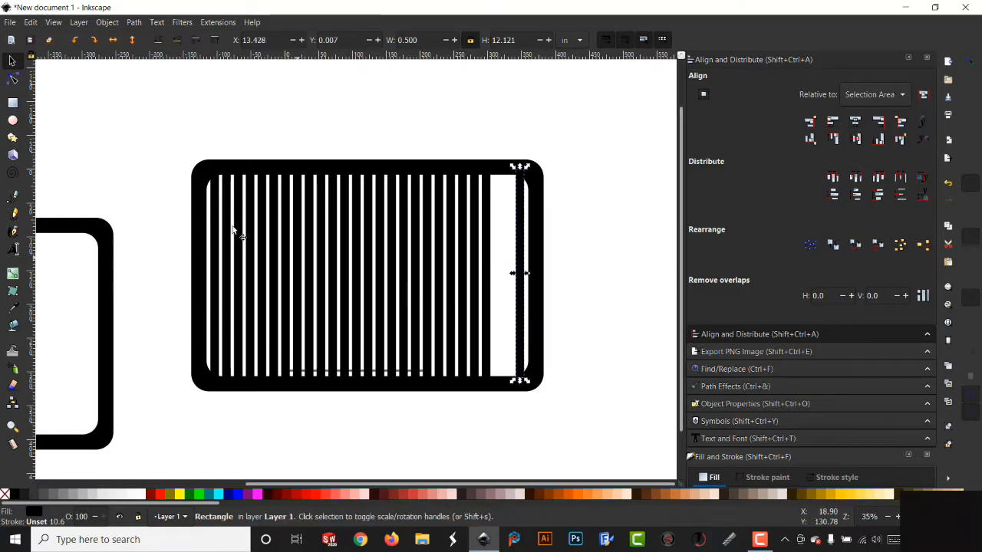
left_click_drag(140, 121, 540, 407)
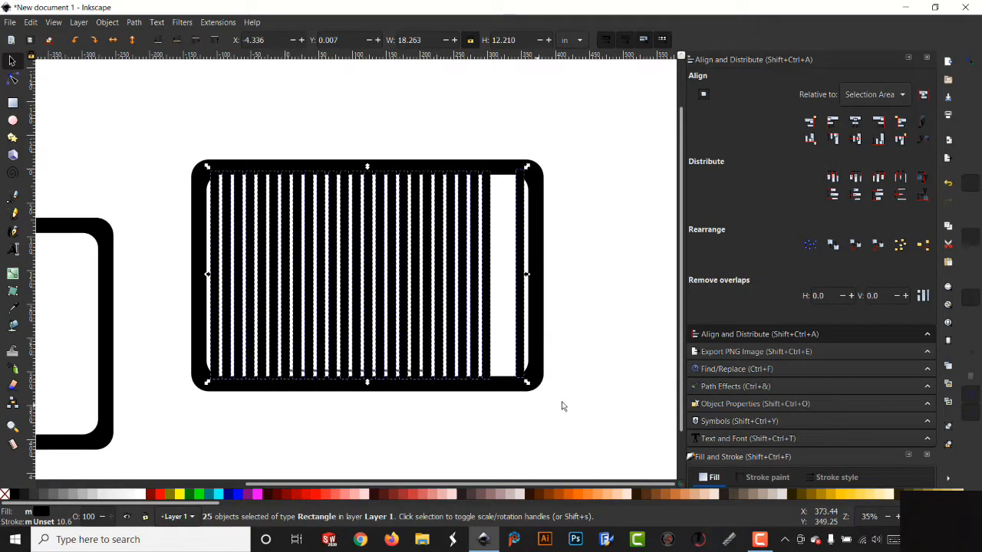
left_click(856, 179)
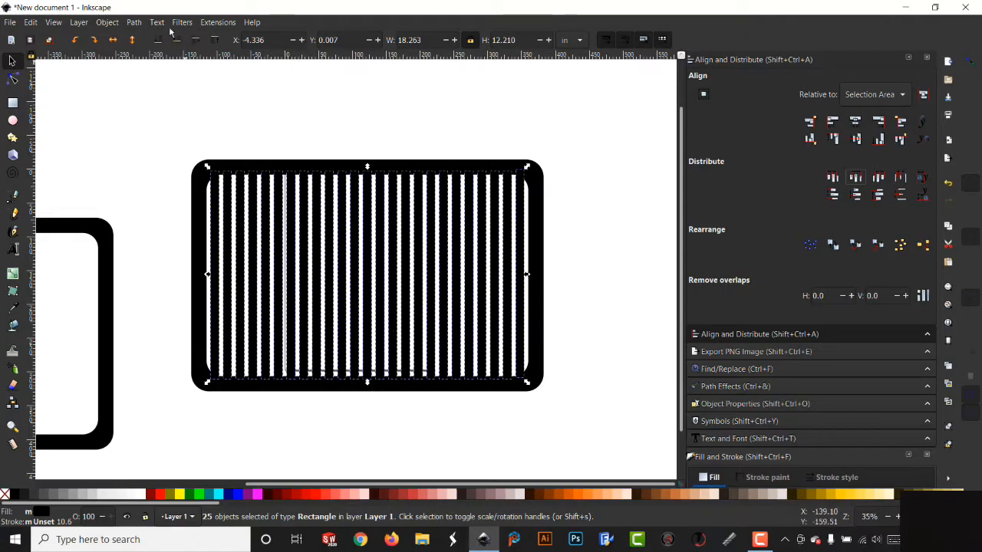
- Combine all the bars into a single path
left_click(135, 22)
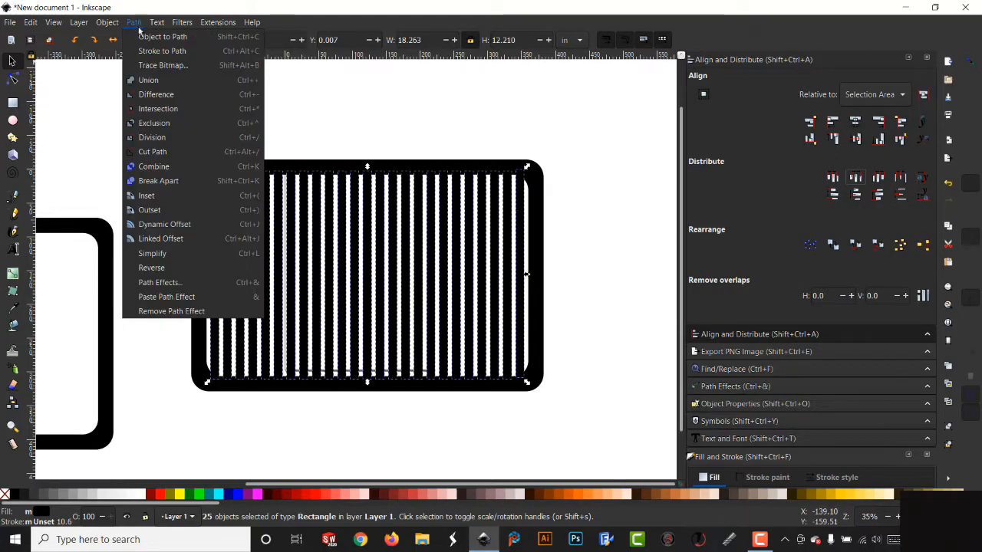
left_click(154, 167)
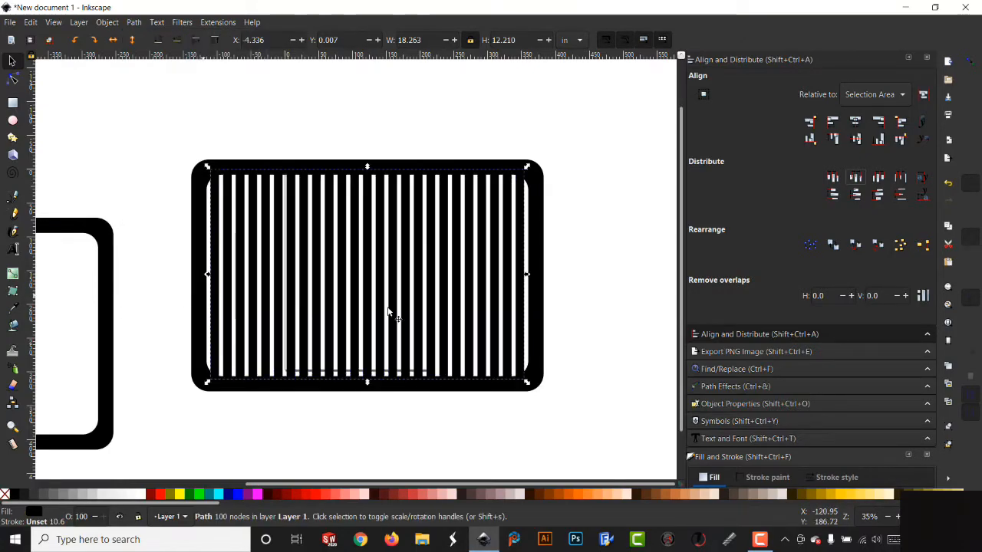
mouse_move(374, 256)
left_mouse_down()
mouse_move(414, 240)
mouse_move(401, 264)
mouse_move(463, 219)
mouse_move(369, 242)
left_mouse_up()
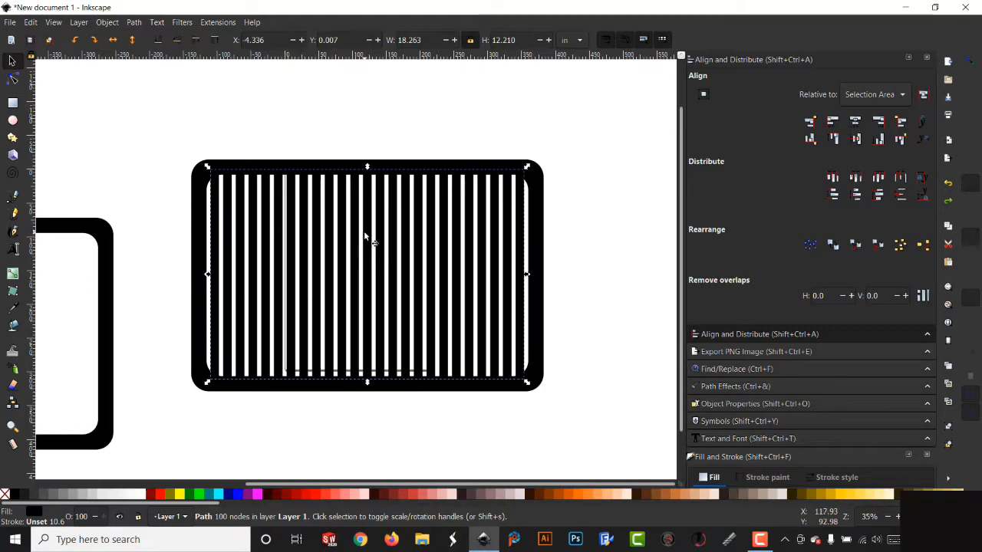
- Select the frame with the combined bars and union them into one shape
left_click_drag(144, 117, 599, 424)
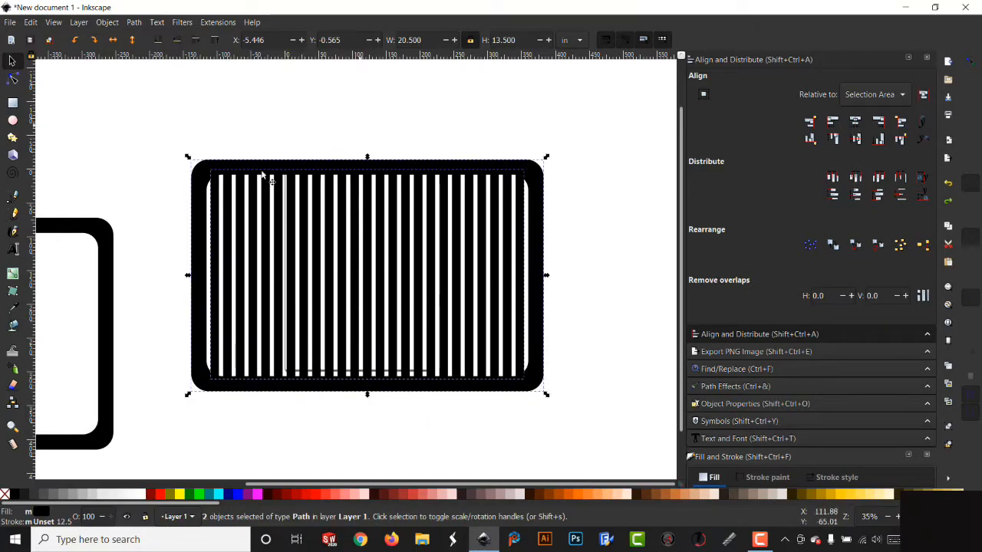
left_click(135, 23)
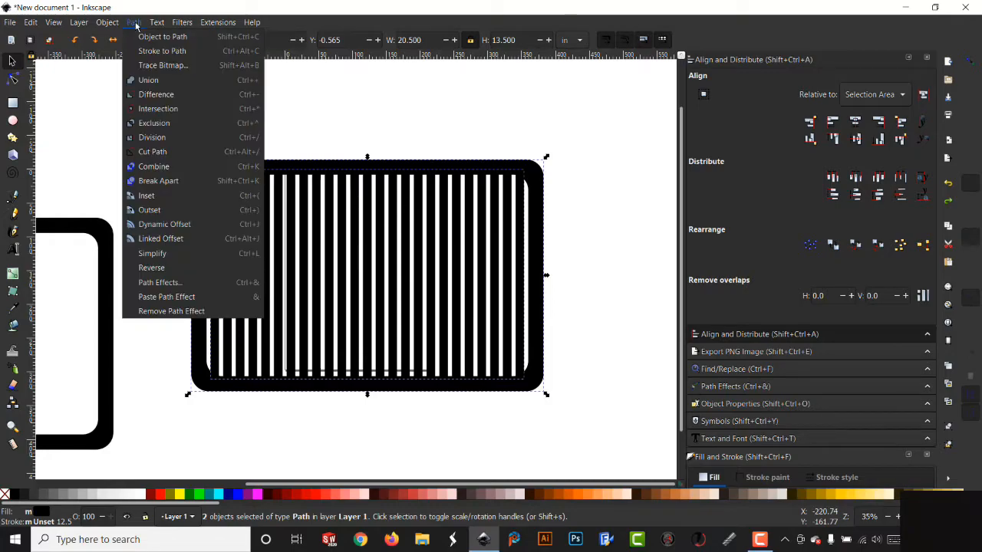
left_click(153, 81)
mouse_move(367, 258)
left_mouse_down()
mouse_move(376, 260)
mouse_move(350, 243)
mouse_move(387, 286)
mouse_move(367, 257)
left_mouse_up()
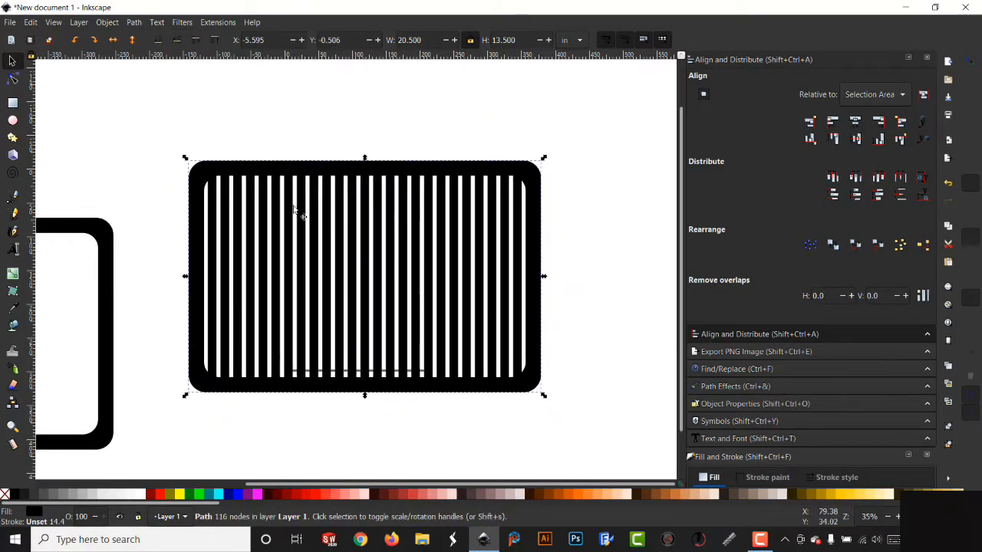
- Move the spare frame copy onto the main frame, scale it to about 4.5 by 2.9 in and center it
left_click(100, 252)
left_click_drag(107, 282, 580, 216)
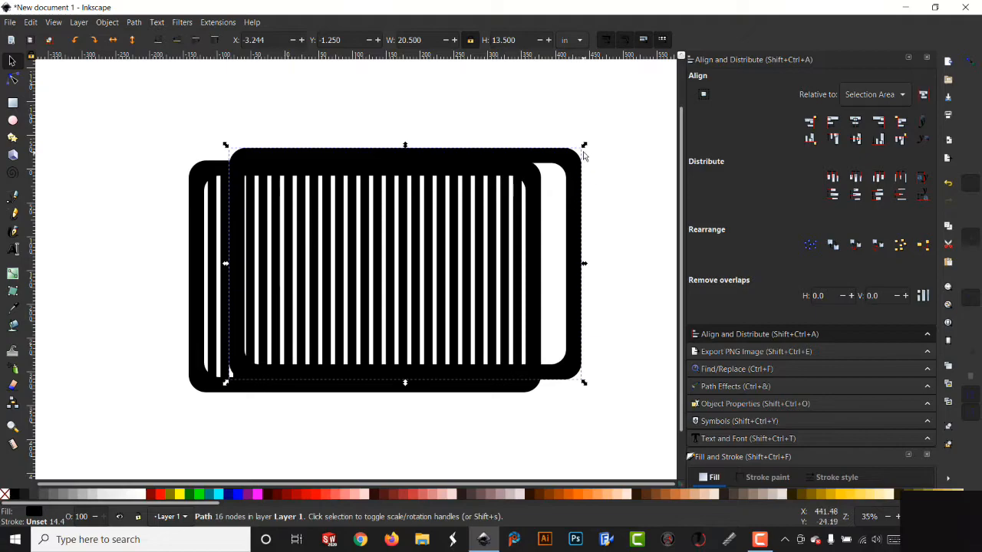
left_click_drag(584, 148, 388, 327)
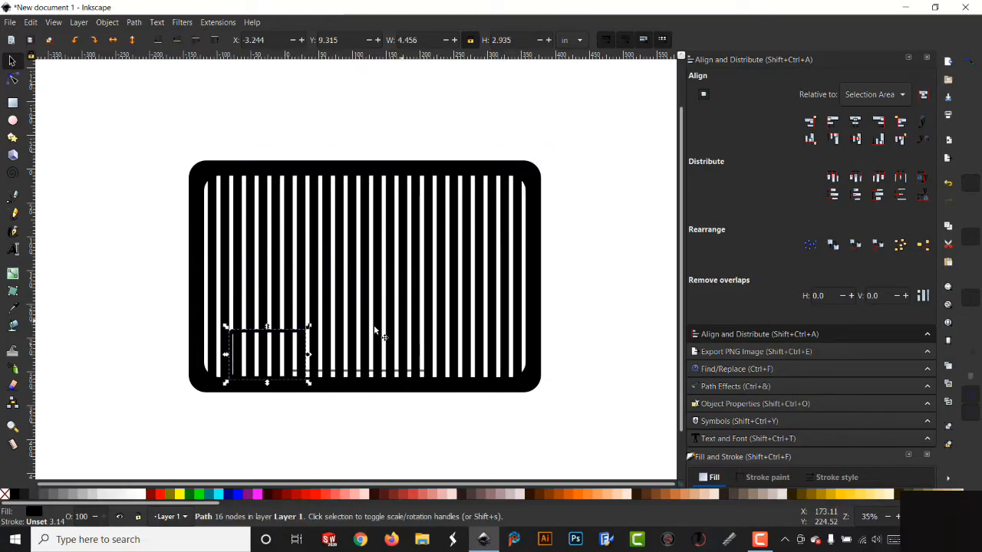
left_click_drag(309, 353, 396, 277)
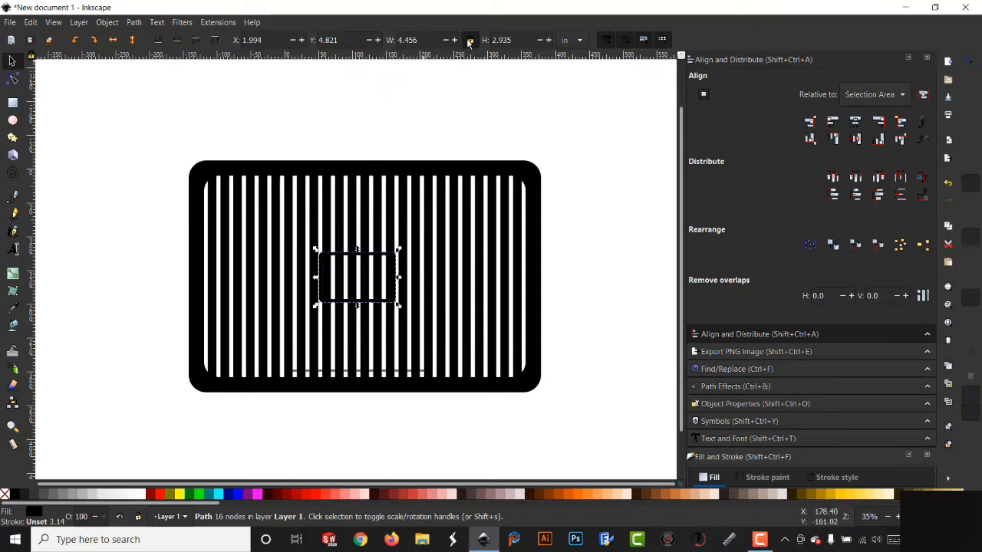
- Stretch the small frame horizontally to about 7.5 in wide
left_click_drag(399, 277, 433, 284)
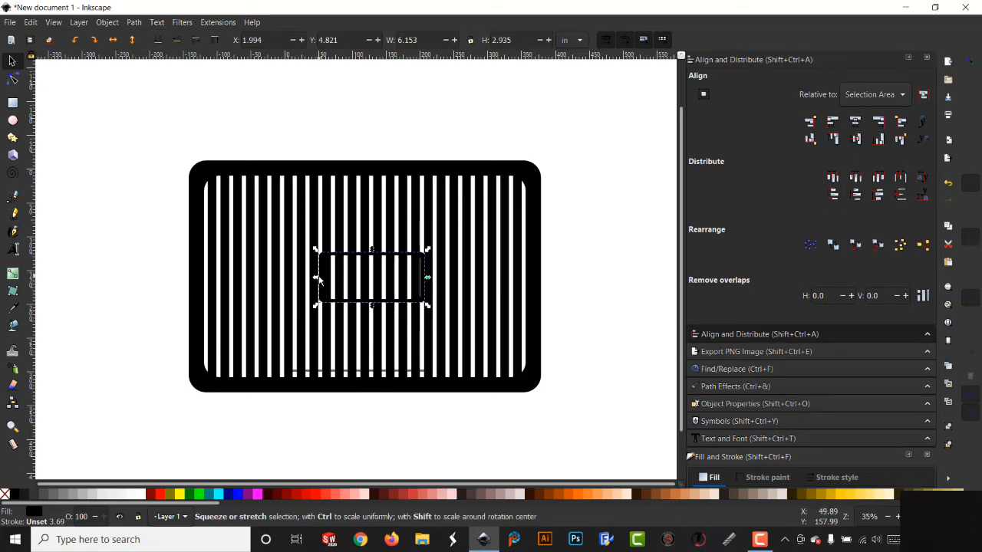
left_click_drag(314, 281, 294, 283)
left_click_drag(294, 284, 293, 281)
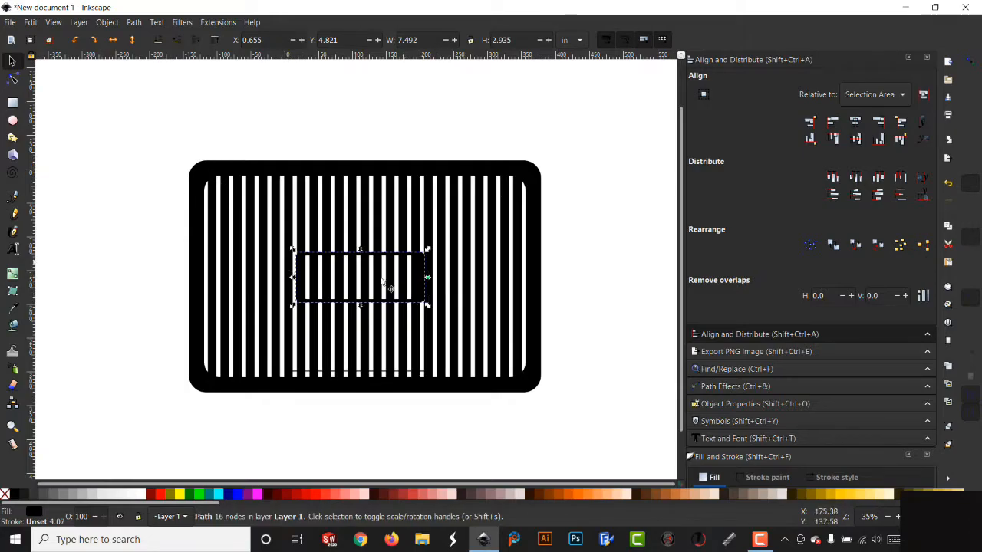
- Select everything and center the small frame on the main frame both horizontally and vertically
left_click_drag(129, 121, 581, 419)
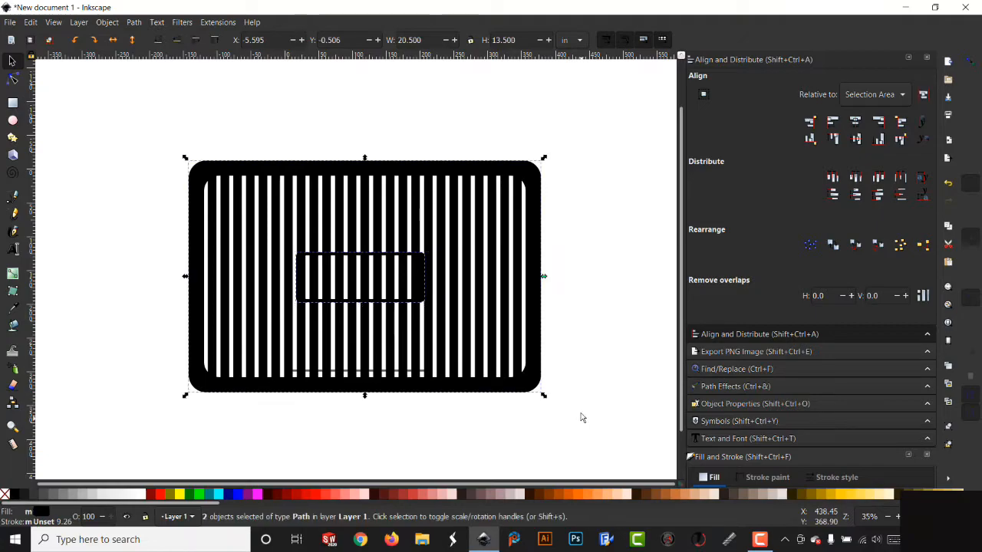
left_click(857, 123)
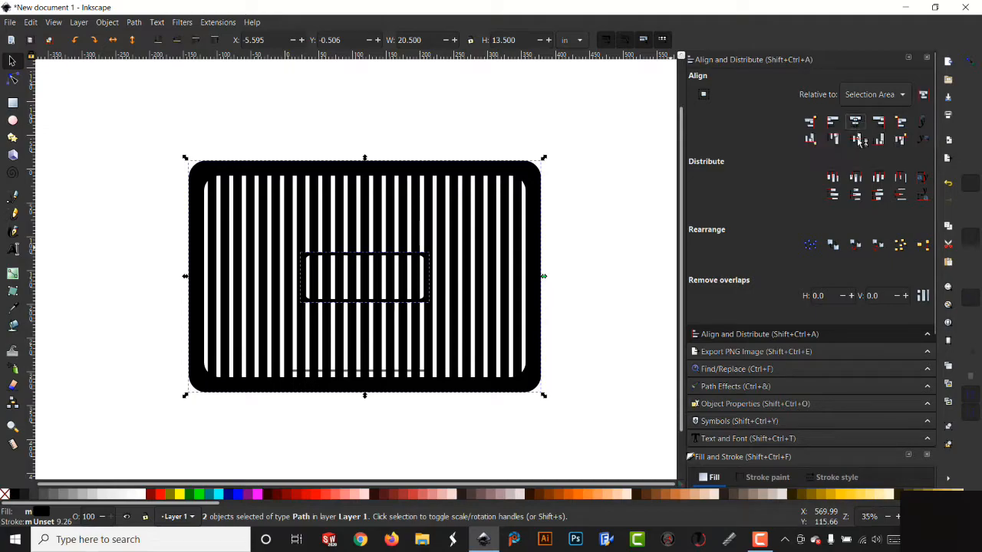
left_click(858, 140)
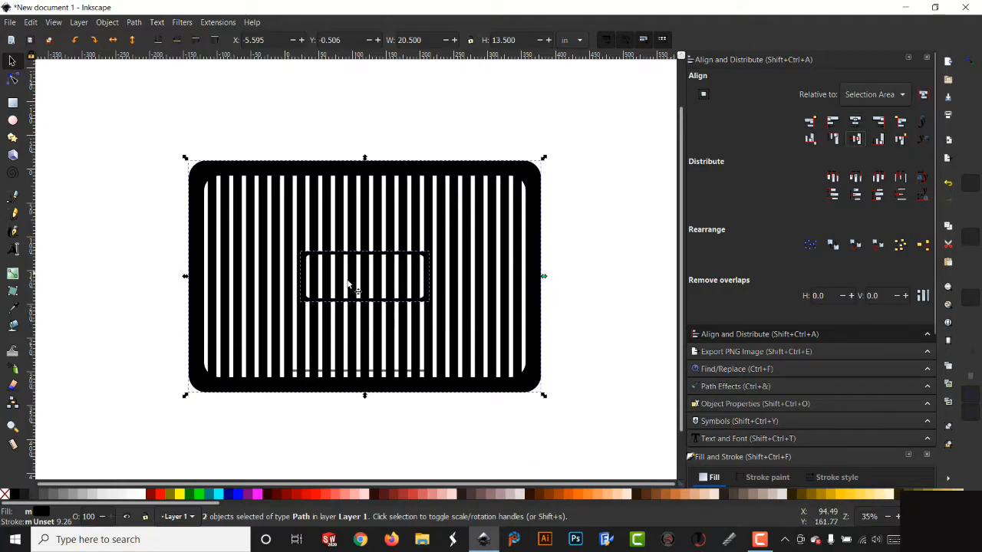
left_click(110, 396)
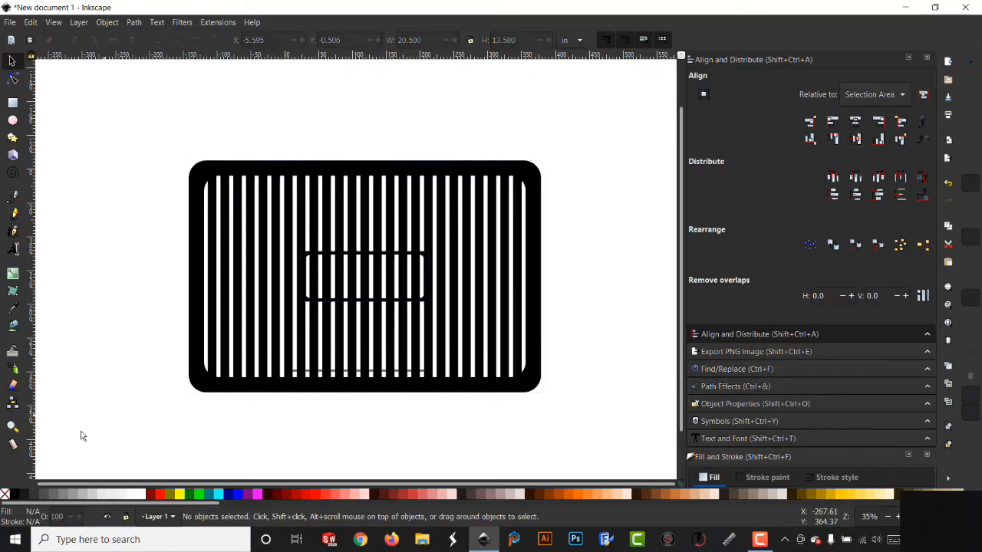
- Draw a white rectangle about 175 by 58 mm inside the small frame's opening and round its corners
left_click(14, 427)
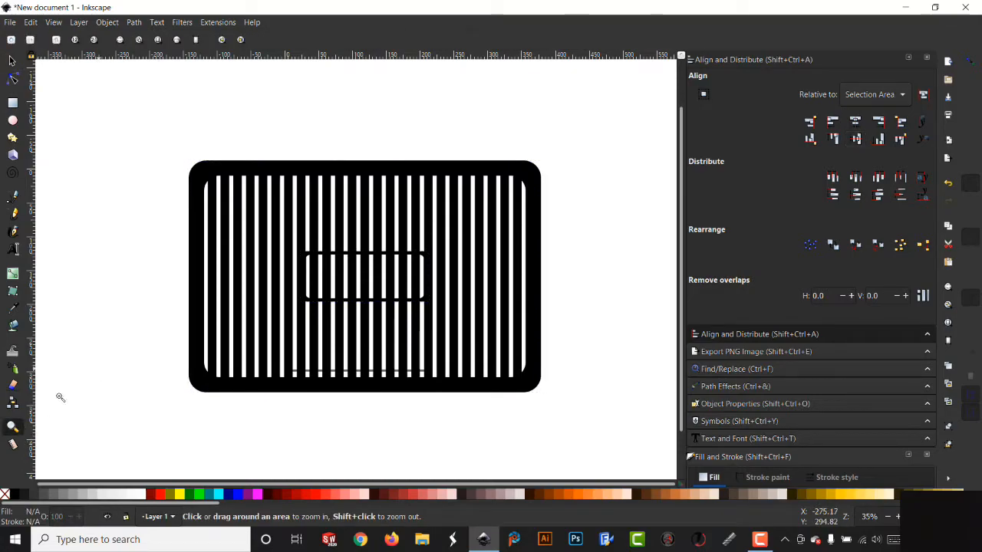
left_click_drag(279, 224, 462, 325)
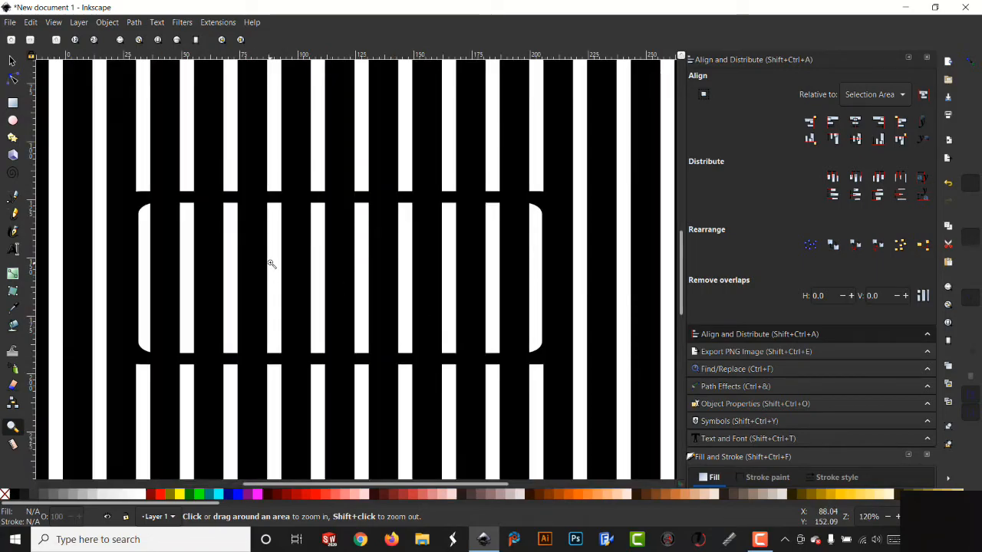
left_click(13, 104)
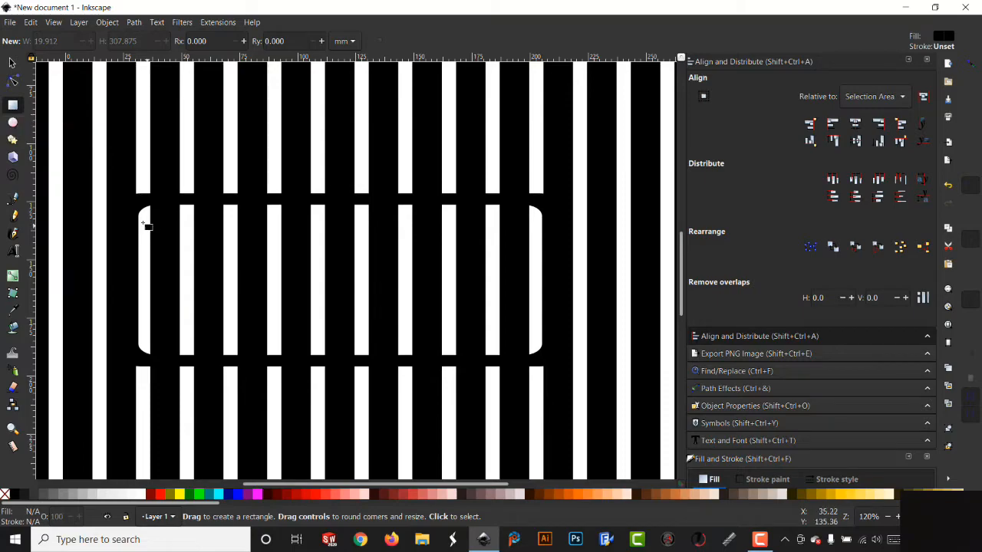
left_click_drag(140, 209, 522, 348)
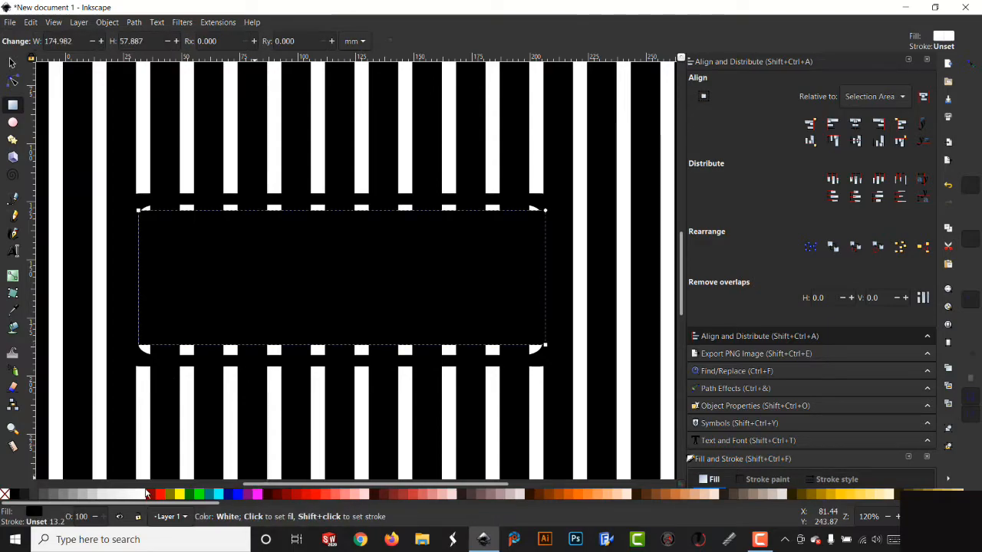
left_click(142, 495)
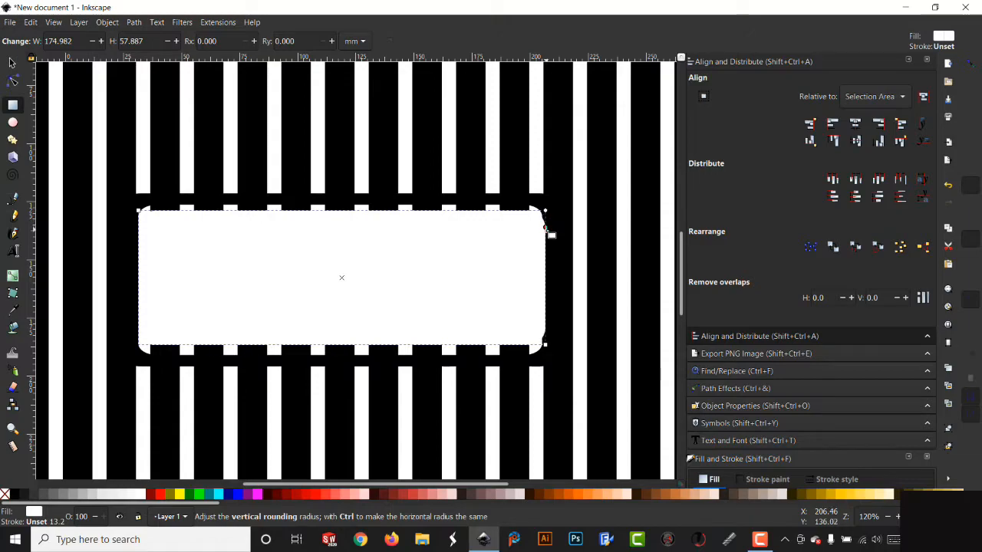
left_click_drag(548, 230, 545, 229)
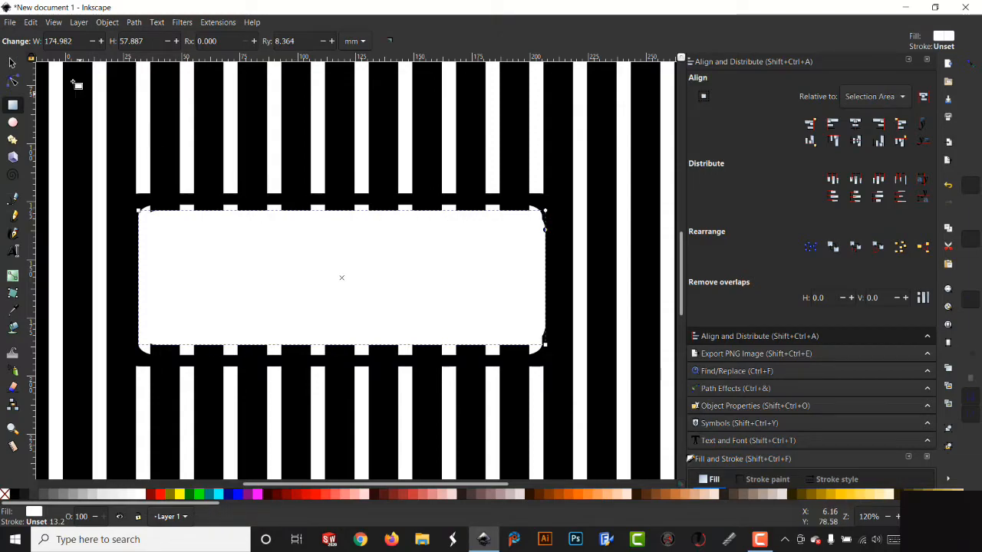
- Nudge the white rectangle and stretch it vertically to about 2.57 in tall
left_click(12, 63)
left_click_drag(399, 292, 395, 286)
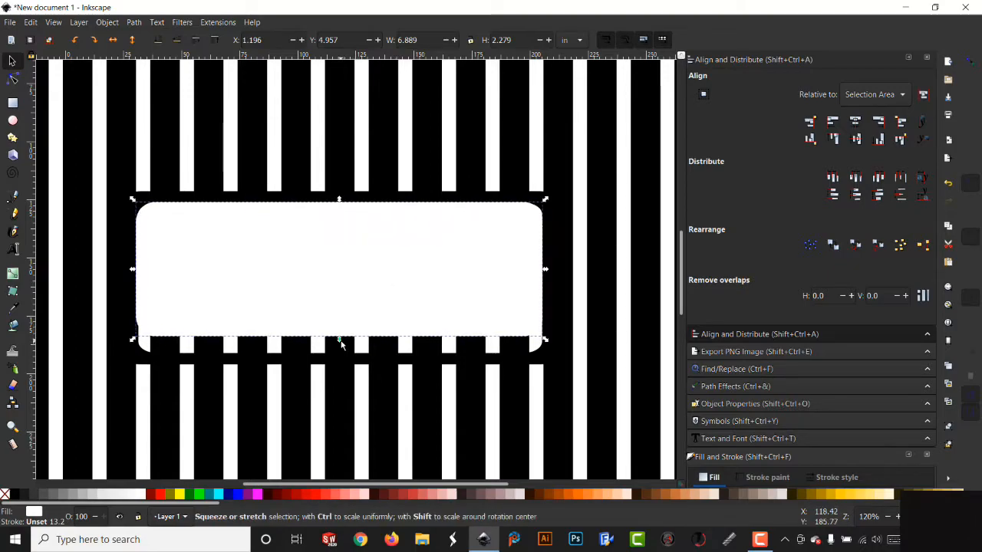
left_click_drag(339, 339, 345, 357)
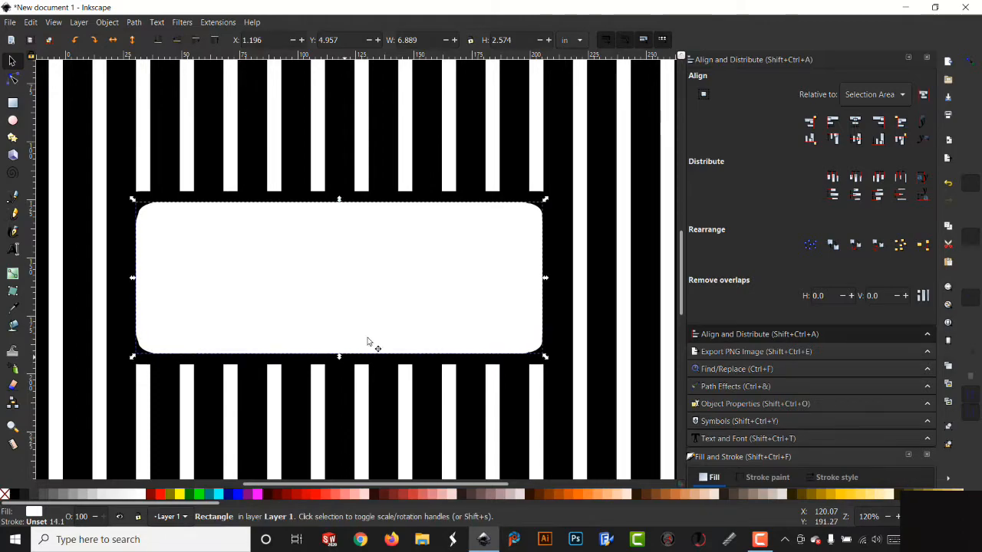
- Select the white rectangle together with the small frame and center them on each other
left_click_drag(96, 166, 215, 251)
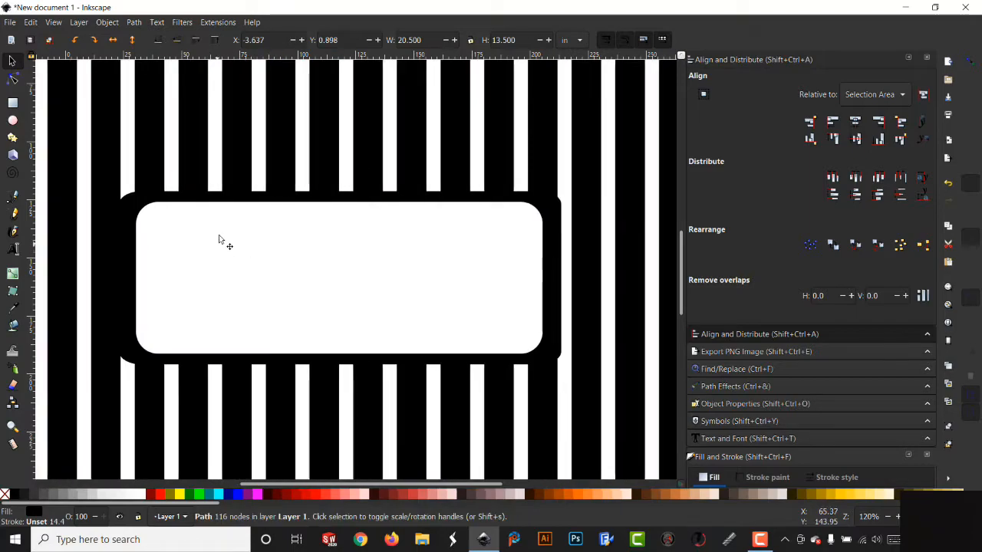
left_click(212, 285)
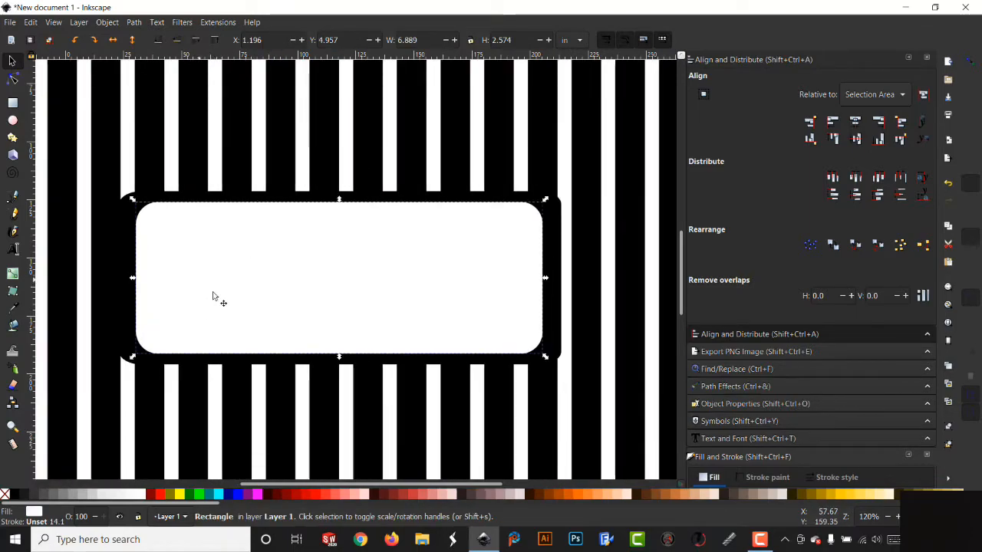
left_click(128, 211, "shift")
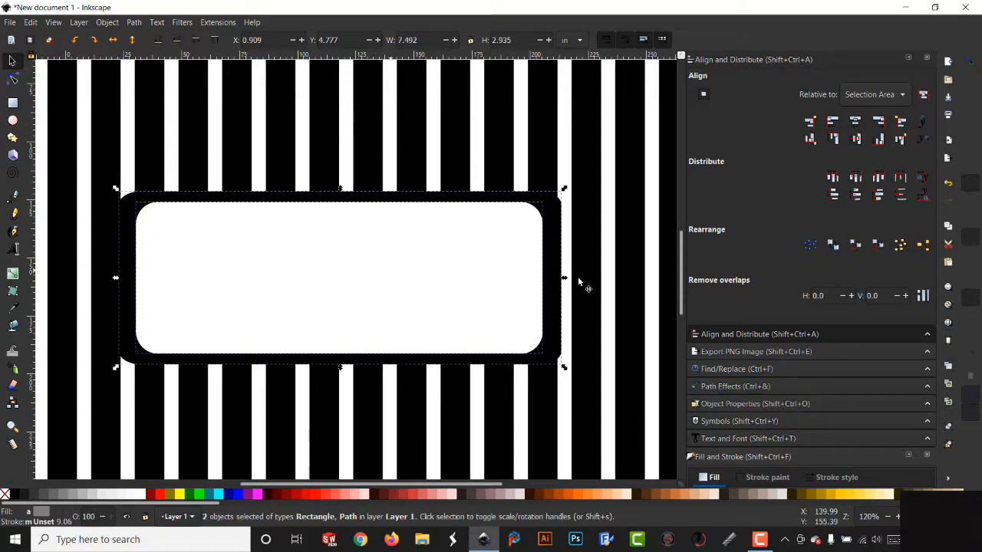
left_click(857, 124)
left_click(857, 139)
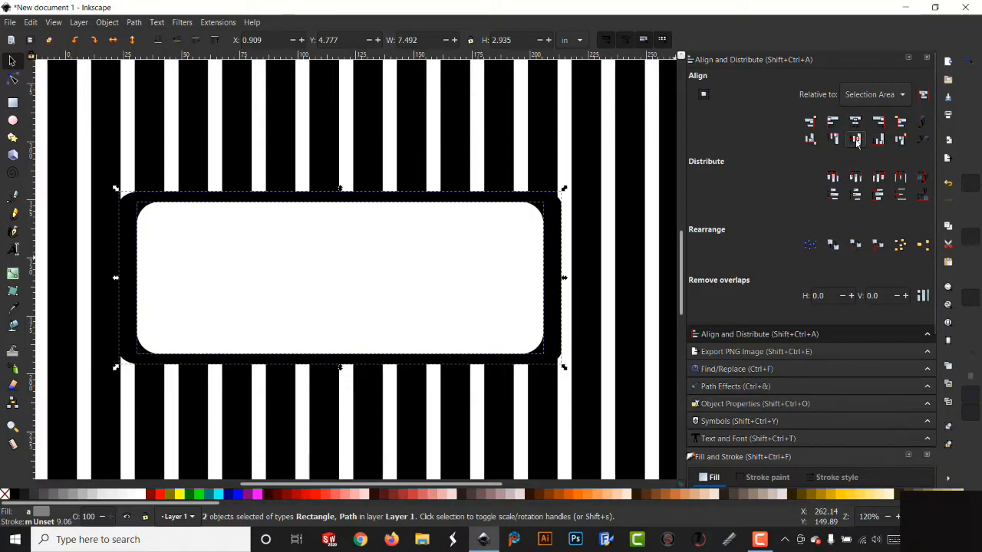
- Try to union the white rectangle with the frame, then undo the union
left_click(134, 23)
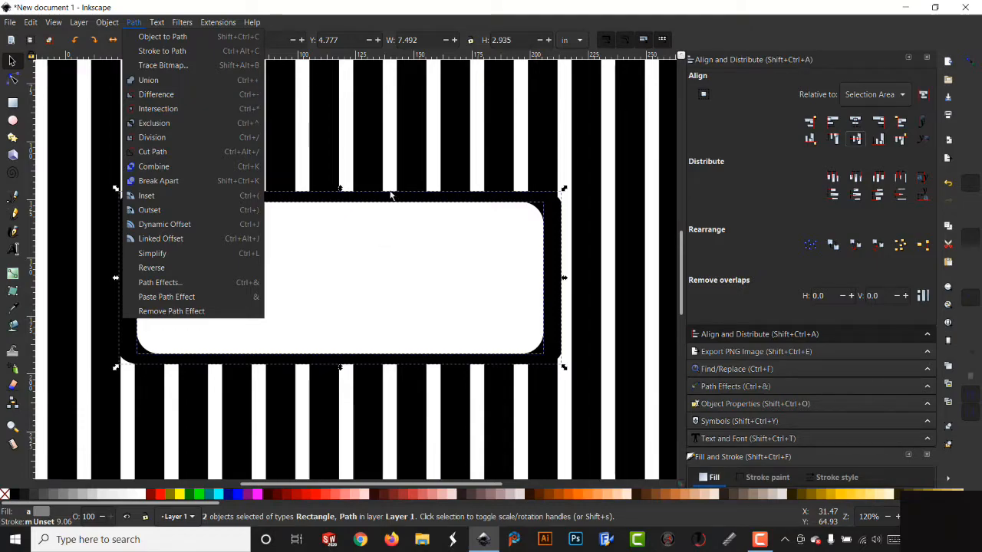
left_click(375, 141)
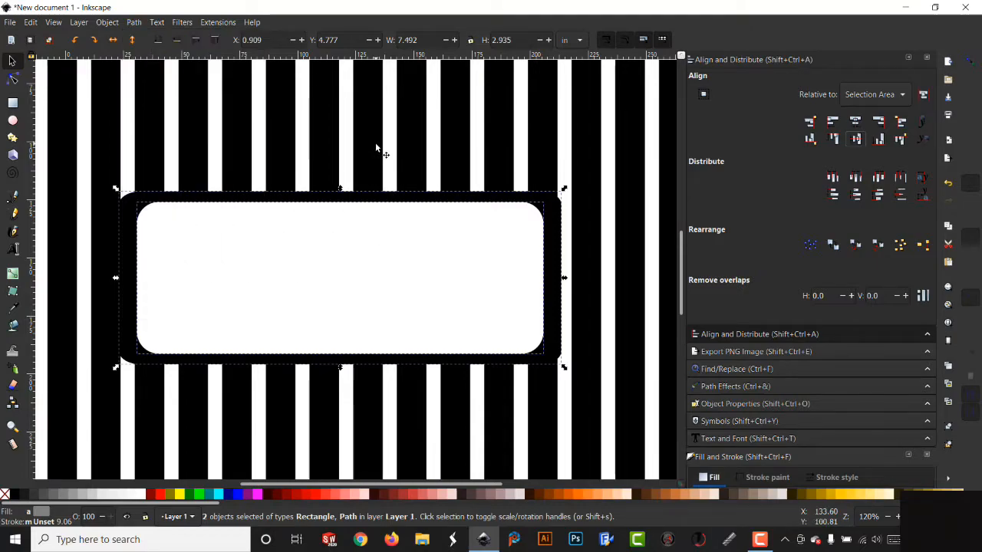
key("ctrl+plus")
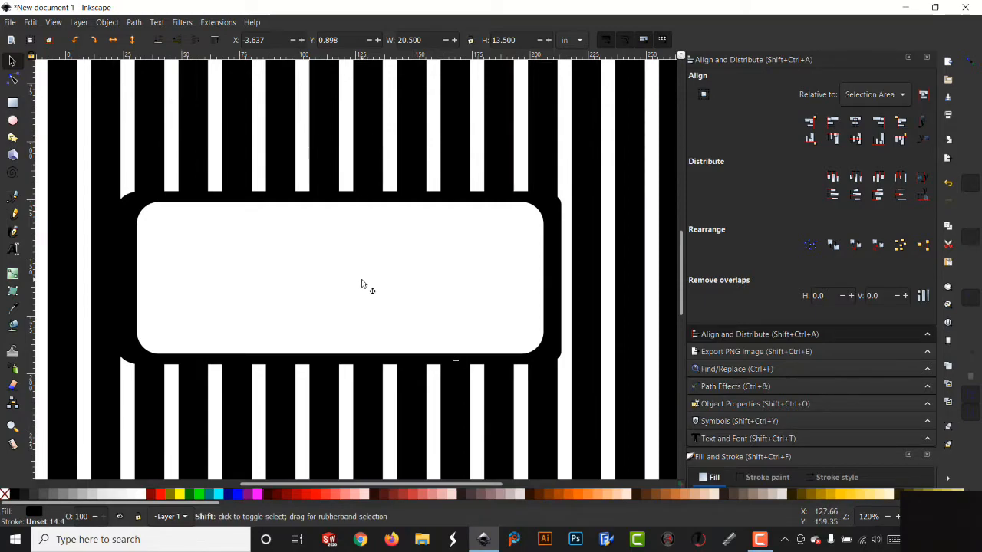
key("ctrl+z")
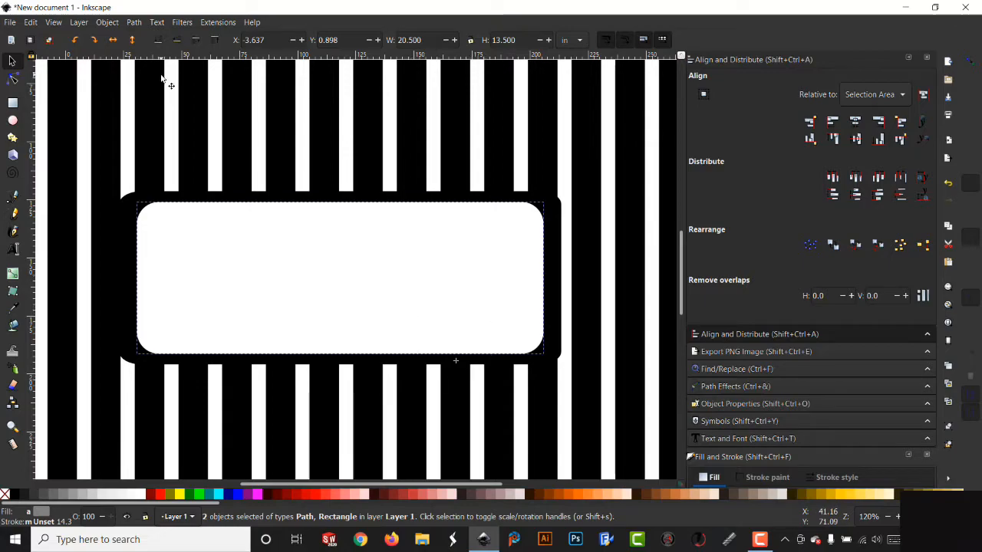
- Apply Difference to the selected white rectangle and frame
left_click(133, 22)
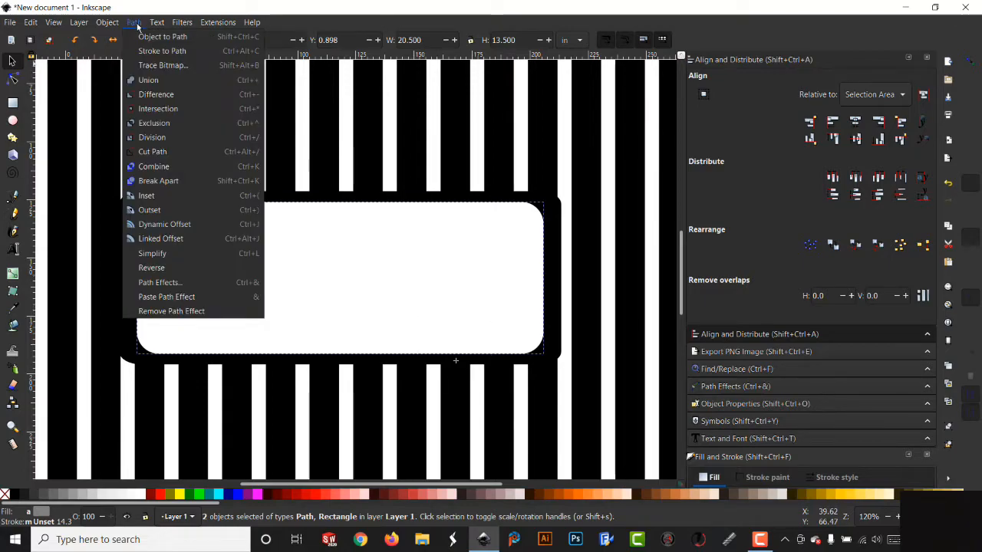
left_click(161, 95)
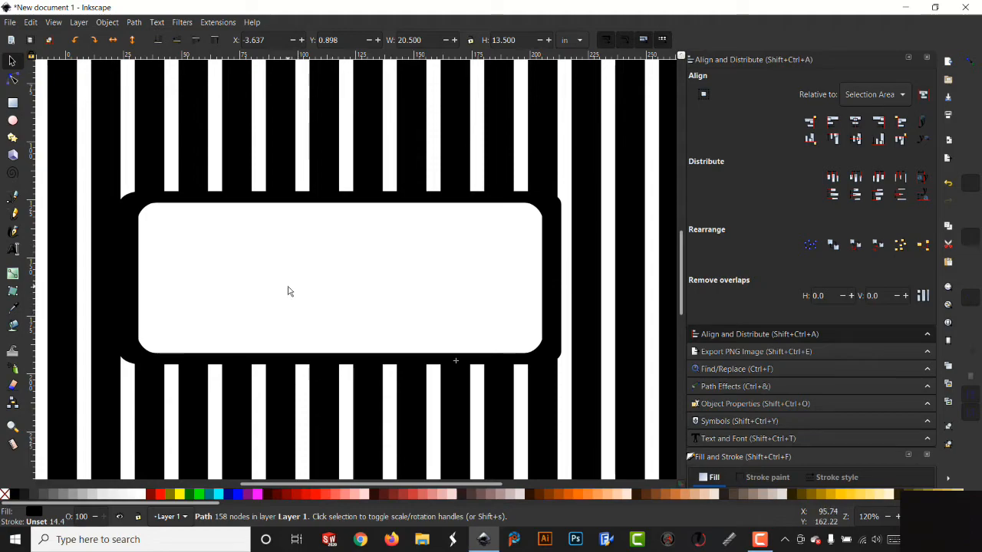
- Union the small frame with the main frame, then undo the union
left_click(129, 203)
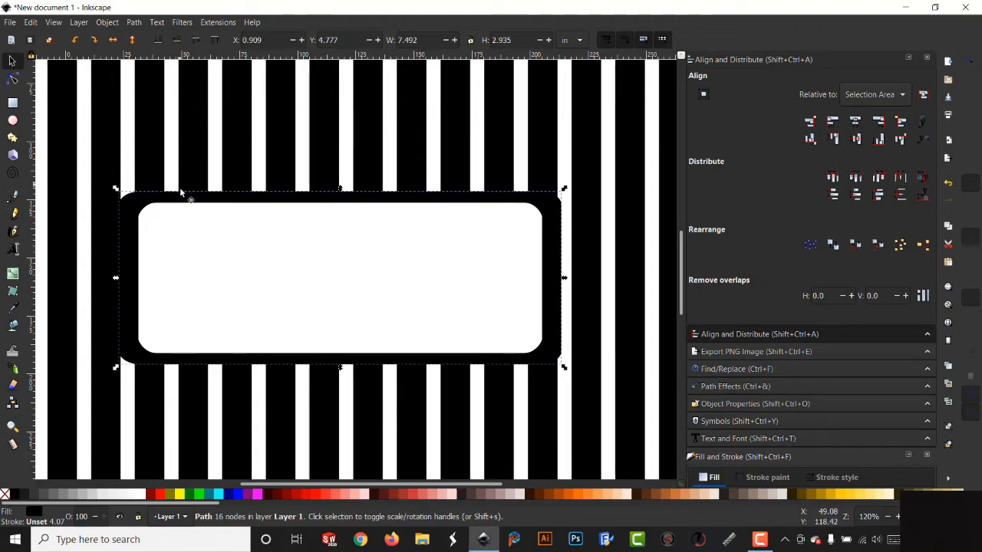
left_click(195, 146, "shift")
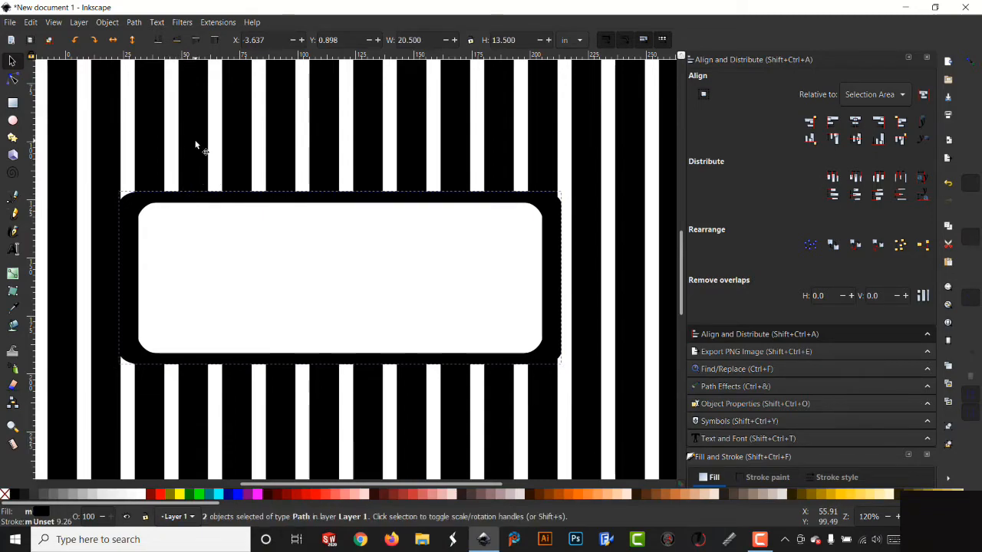
left_click(134, 23)
left_click(149, 80)
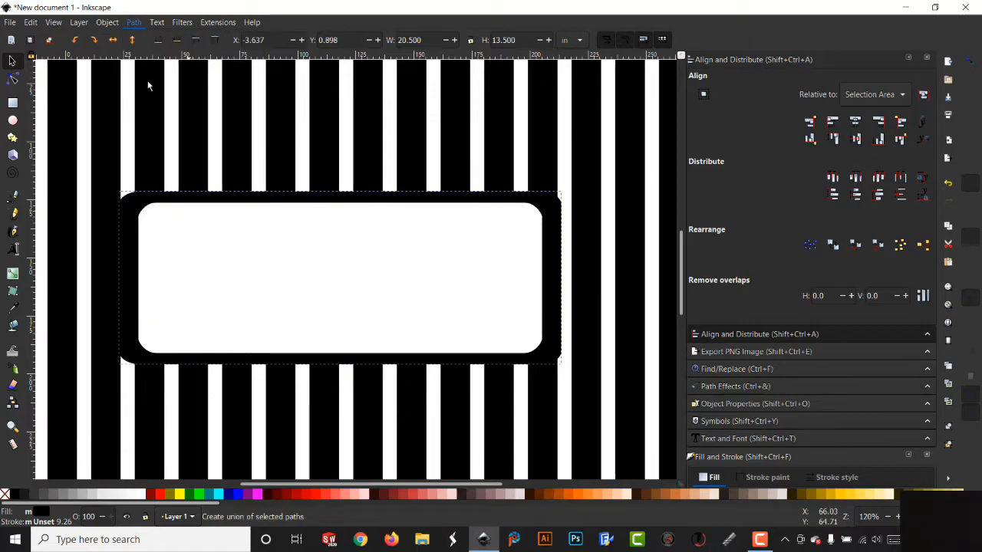
key("minus")
key("minus")
key("minus")
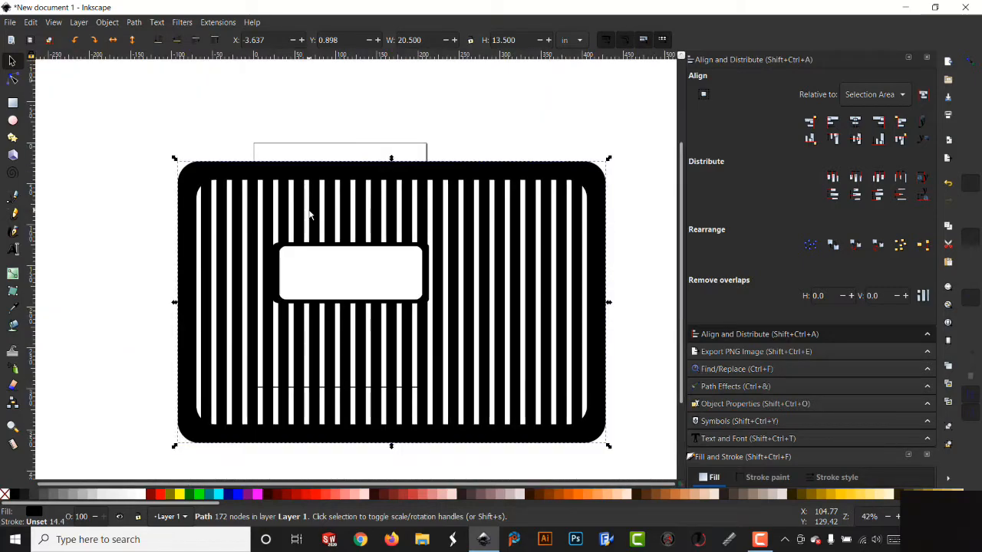
key("ctrl")
key("ctrl+z")
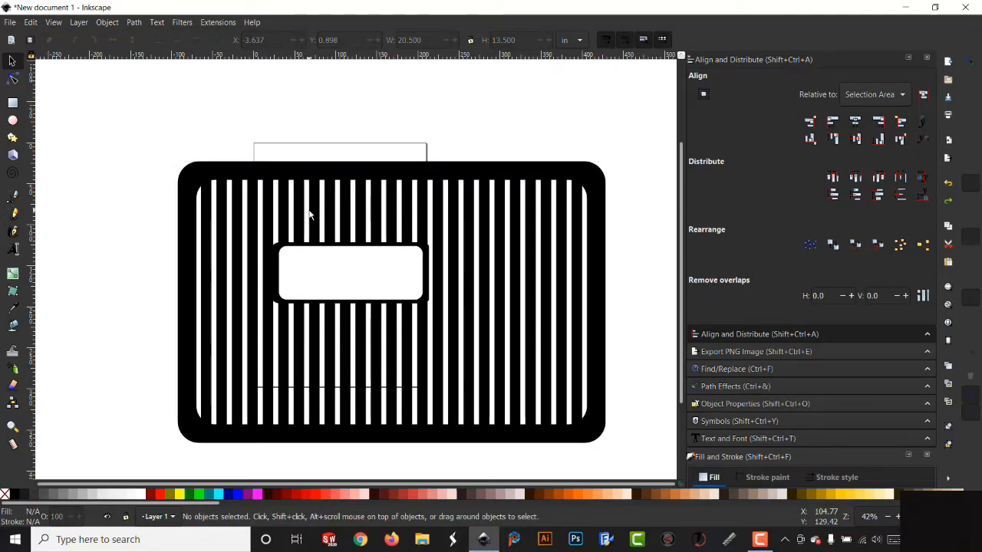
key("ctrl+z")
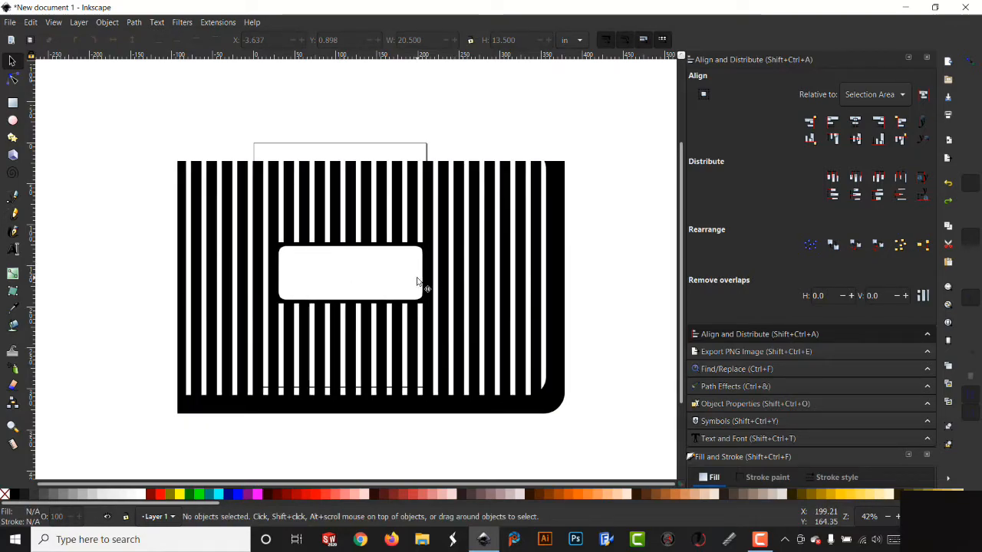
key("ctrl+shift+z")
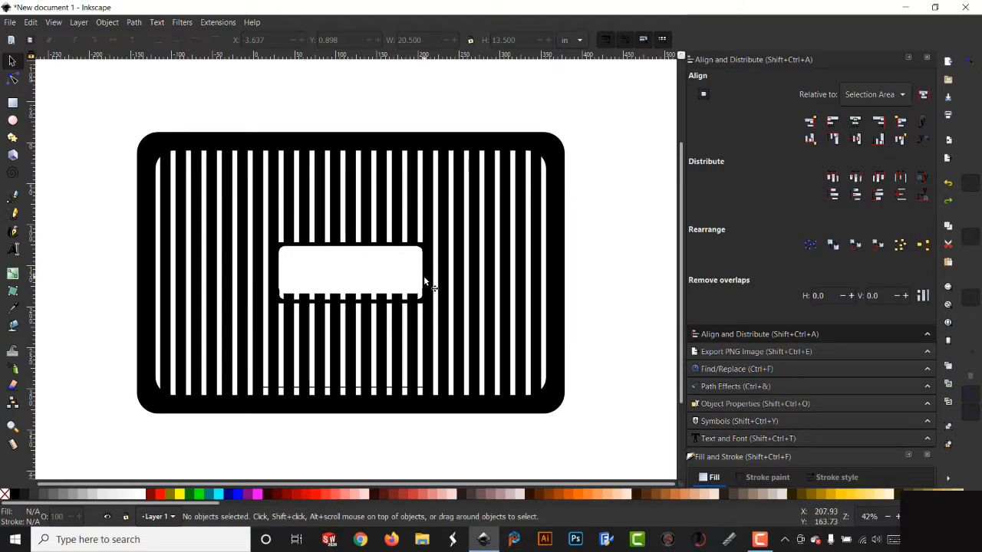
- Move the white rectangle back into the small frame's opening
left_click(425, 282)
left_click_drag(401, 279, 248, 438)
left_click_drag(106, 122, 580, 427)
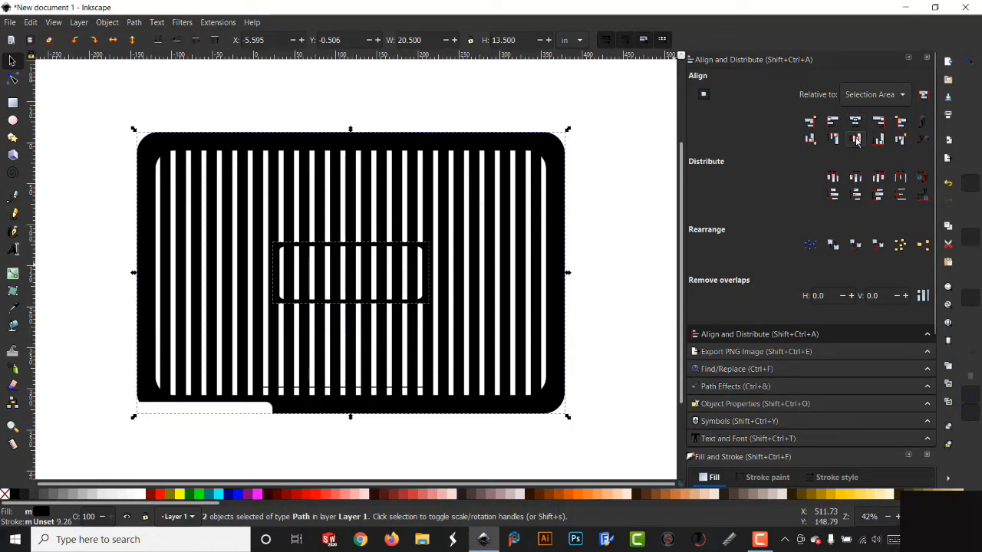
left_click(230, 418)
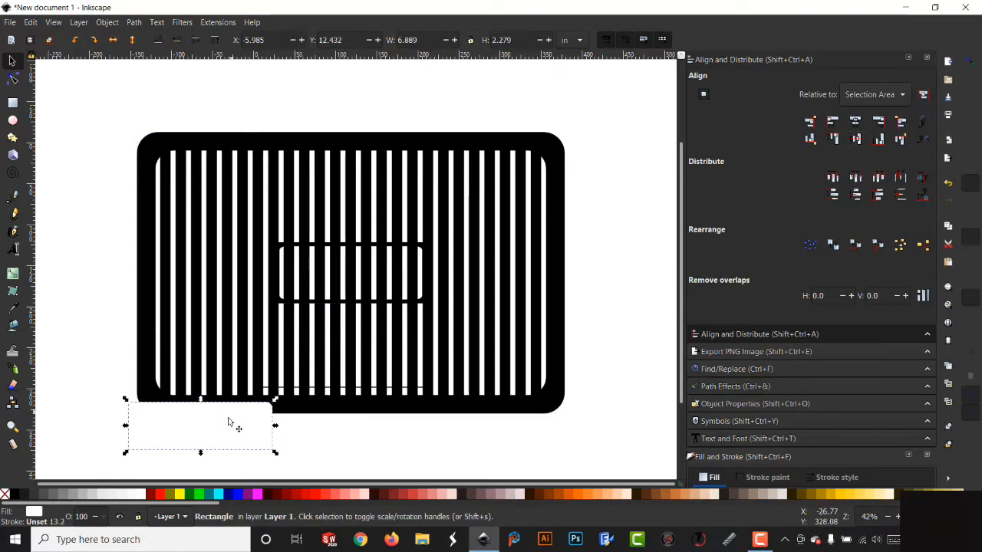
left_click_drag(238, 419, 376, 266)
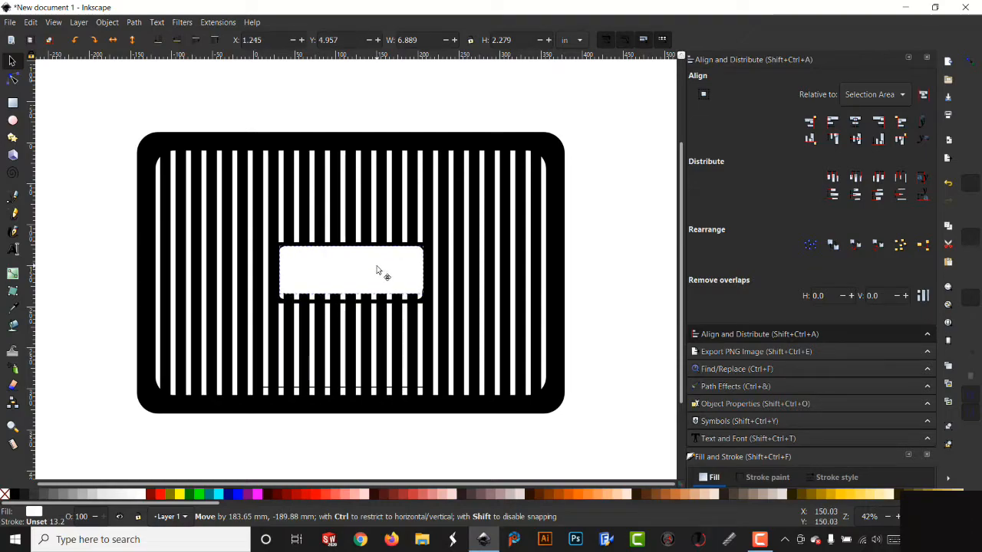
- Stretch the white rectangle vertically to about 2.55 in to fill the small frame's opening
key("3")
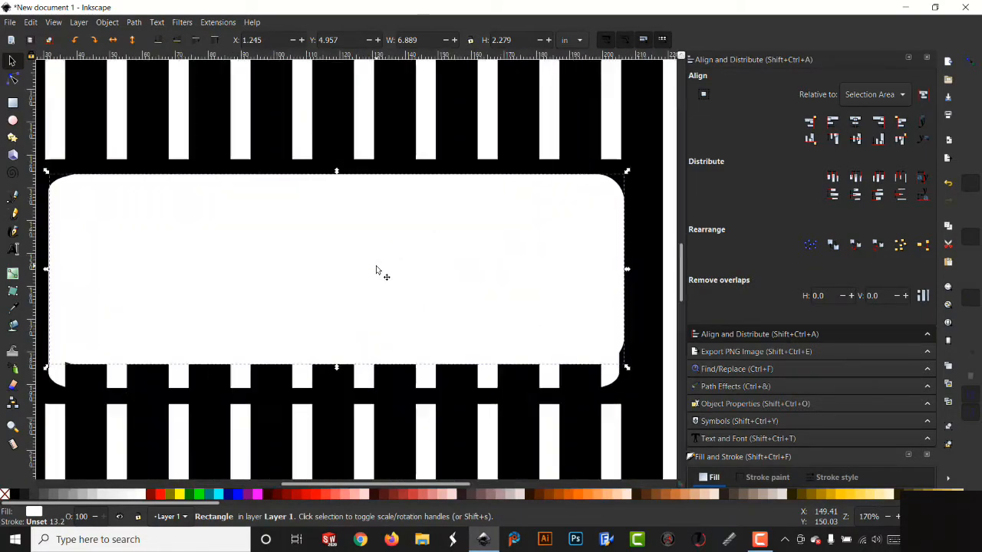
left_click_drag(335, 370, 336, 393)
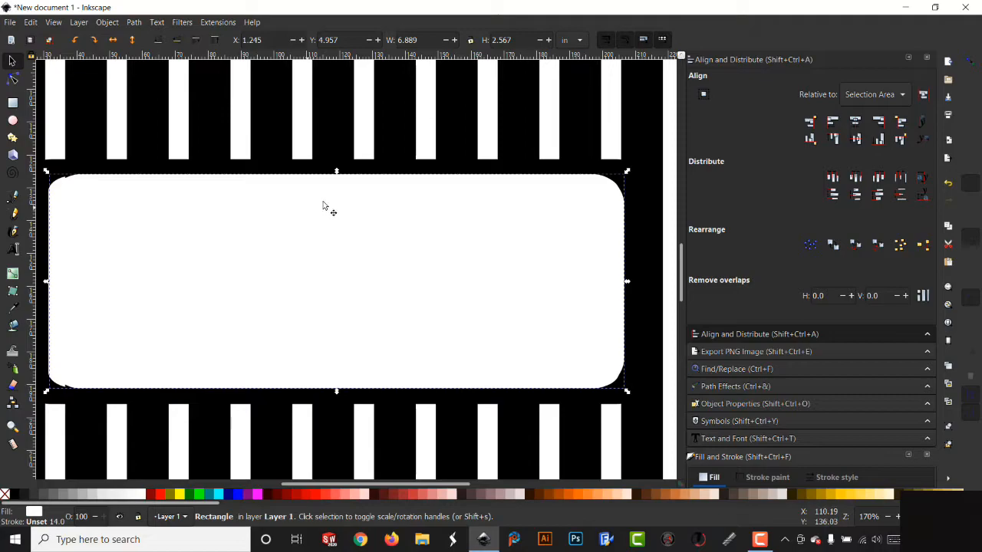
left_click_drag(335, 171, 337, 181)
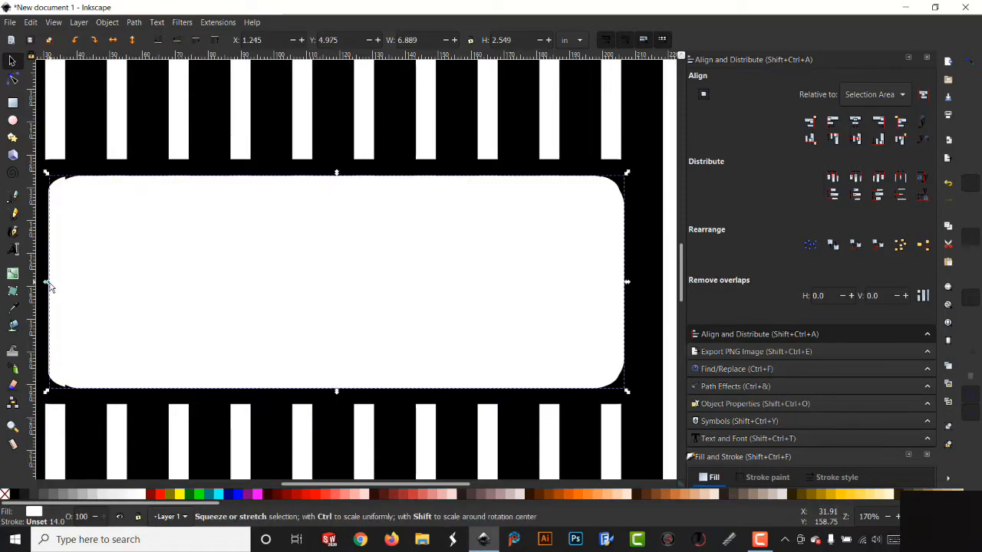
- Widen the white rectangle to about 7.02 in so it fills the small frame's opening
left_click_drag(47, 285, 39, 285)
left_click_drag(627, 285, 627, 284)
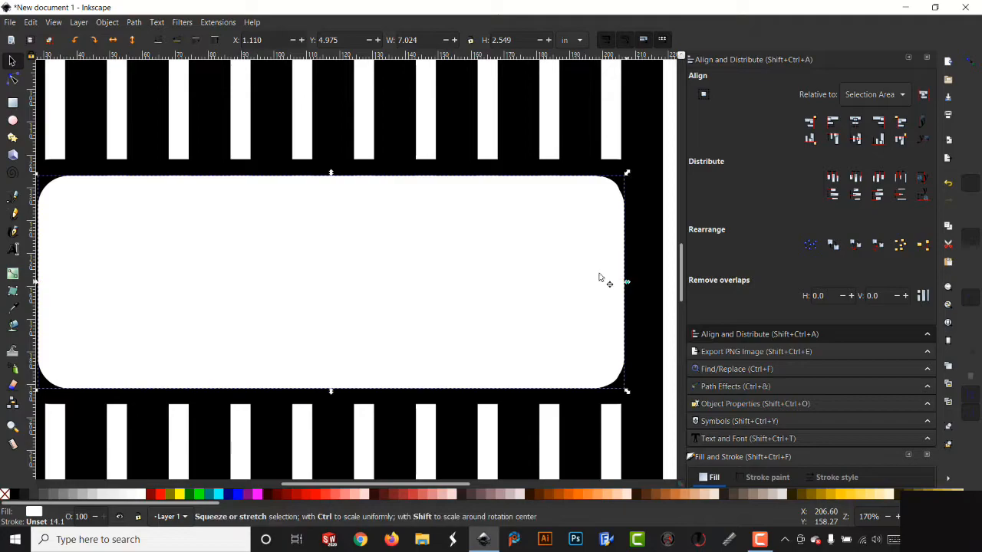
- Center the white rectangle on the main frame both ways and subtract it from the frame with Difference
left_click(334, 120, "shift")
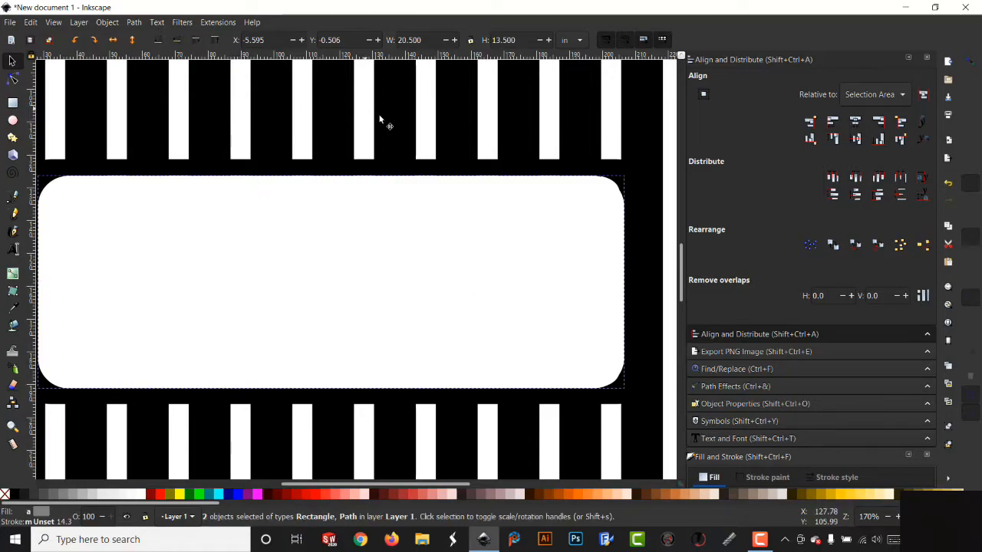
key("3")
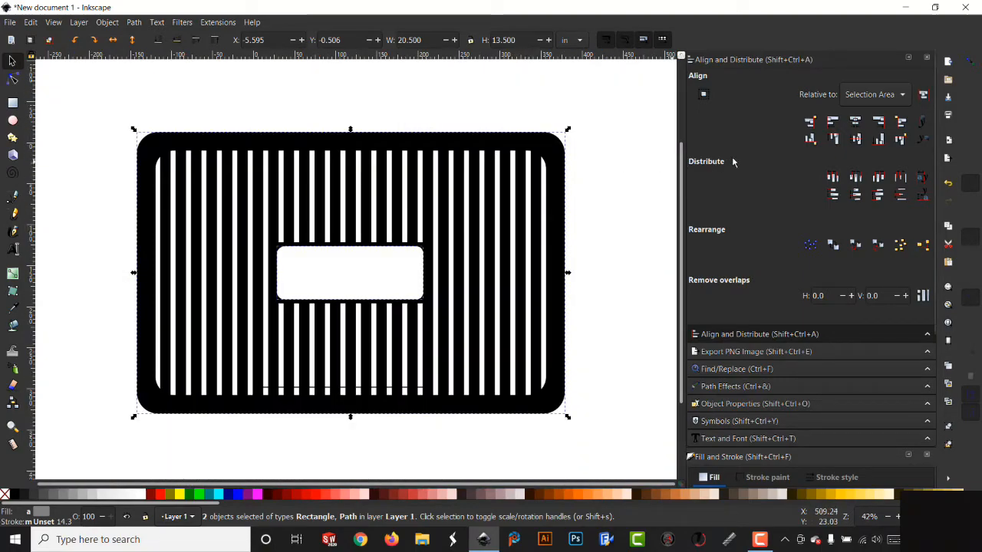
left_click(856, 122)
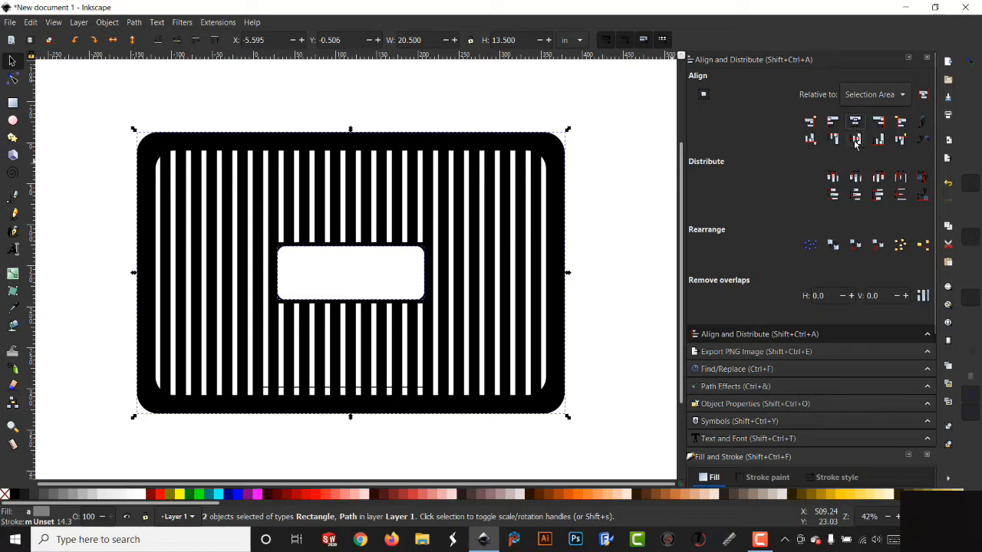
left_click(857, 144)
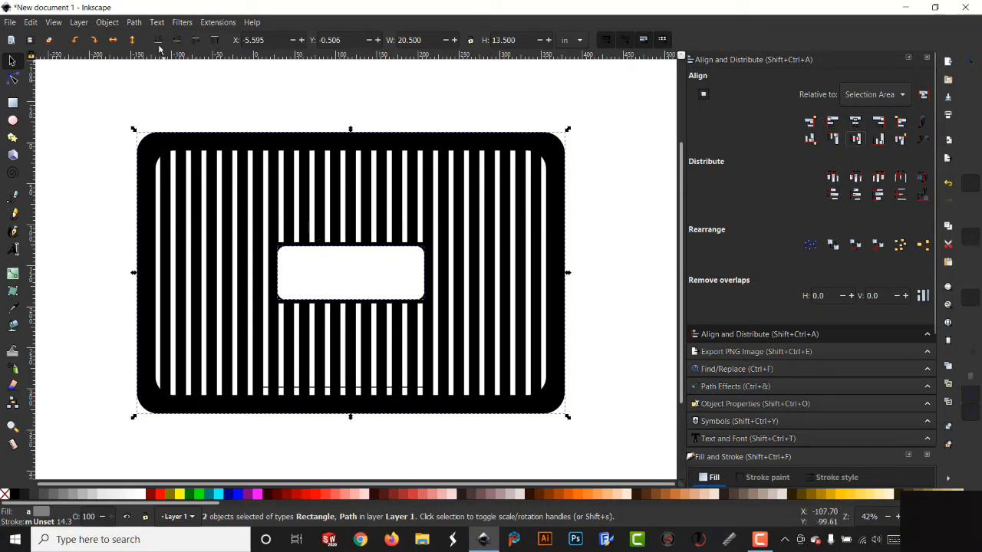
left_click(135, 22)
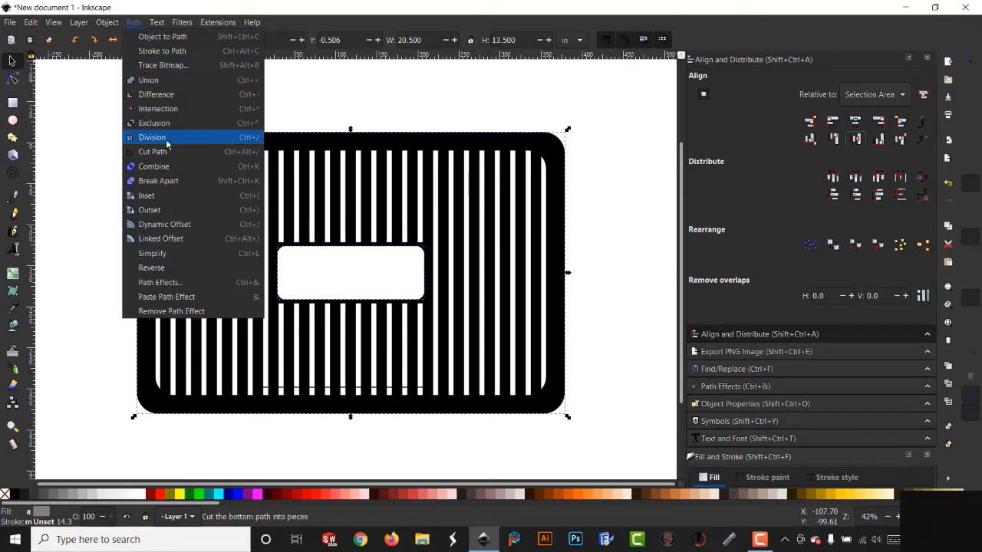
left_click(178, 96)
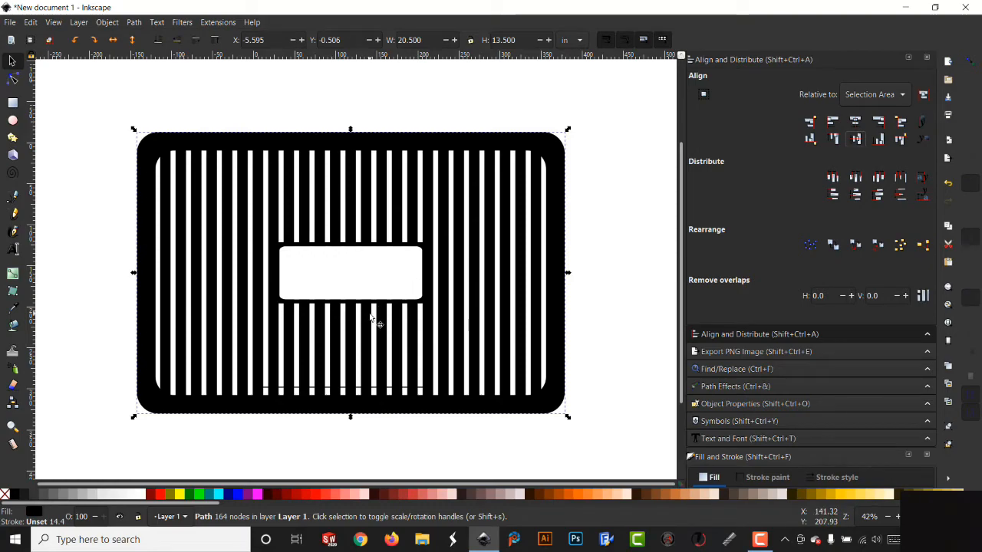
- Union the small inner frame with the main frame into a single path
key("plus")
key("plus")
key("plus")
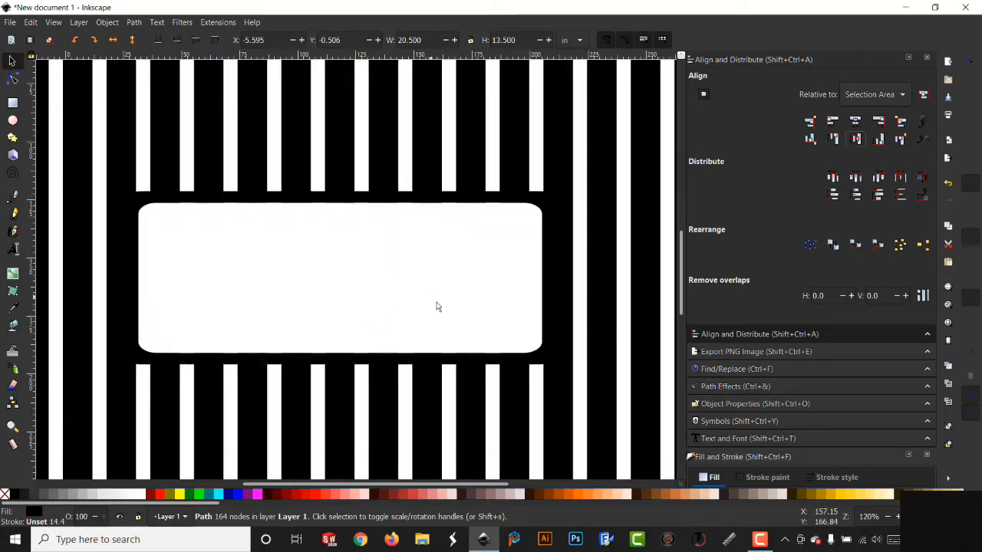
left_click(541, 203)
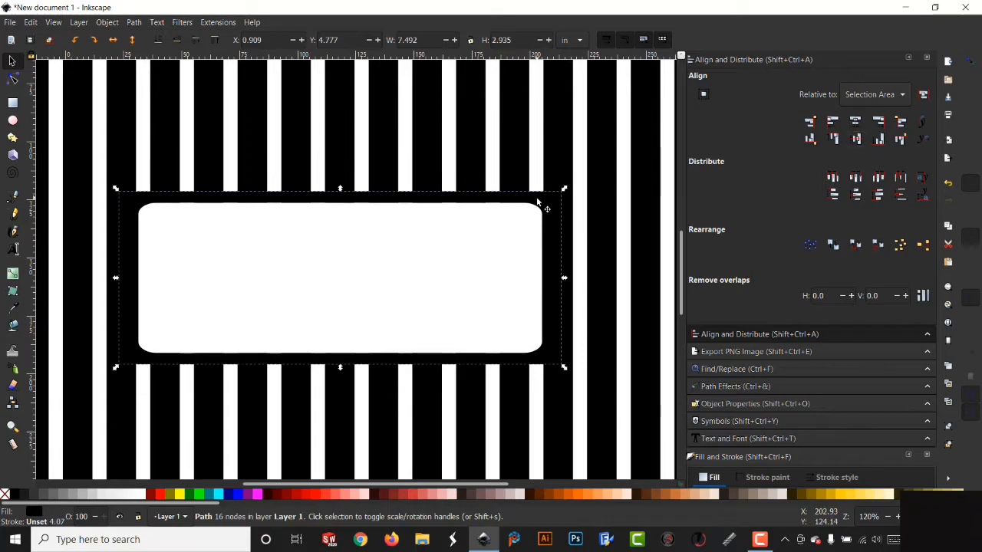
key("shift")
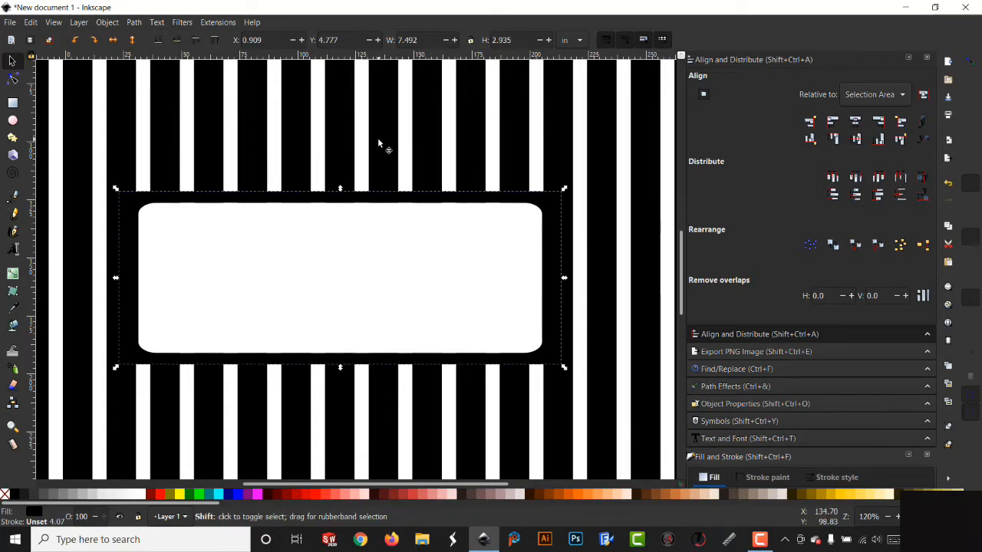
left_click(378, 138, "shift")
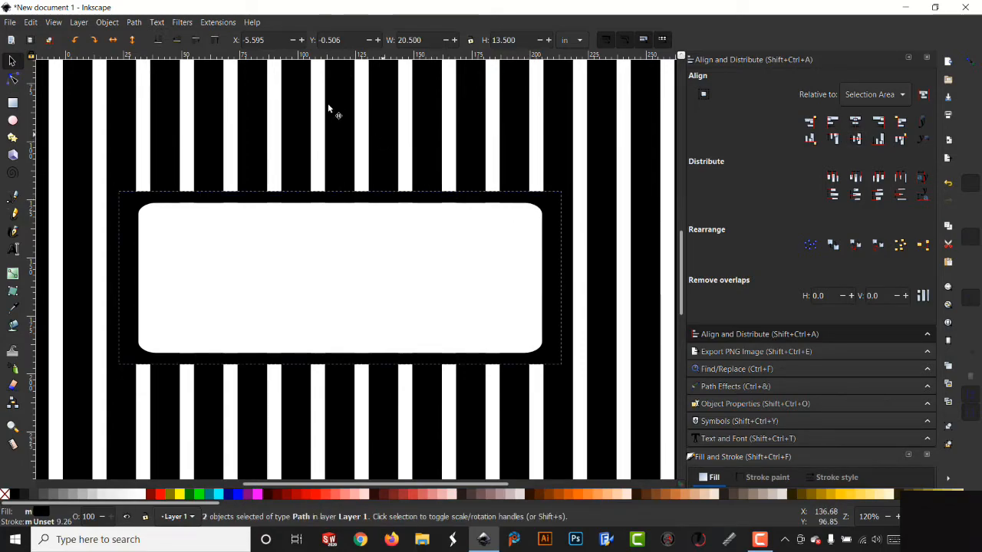
left_click(134, 22)
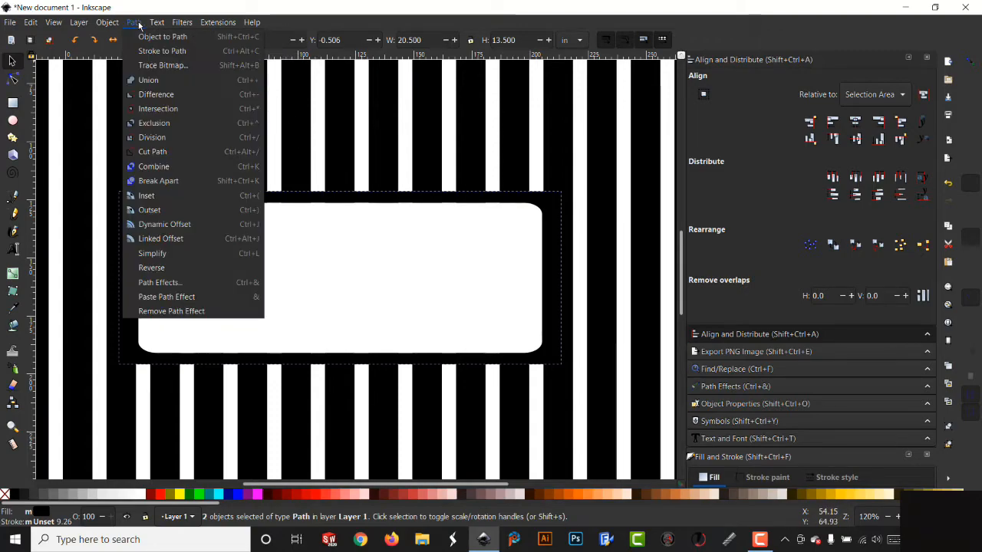
left_click(151, 79)
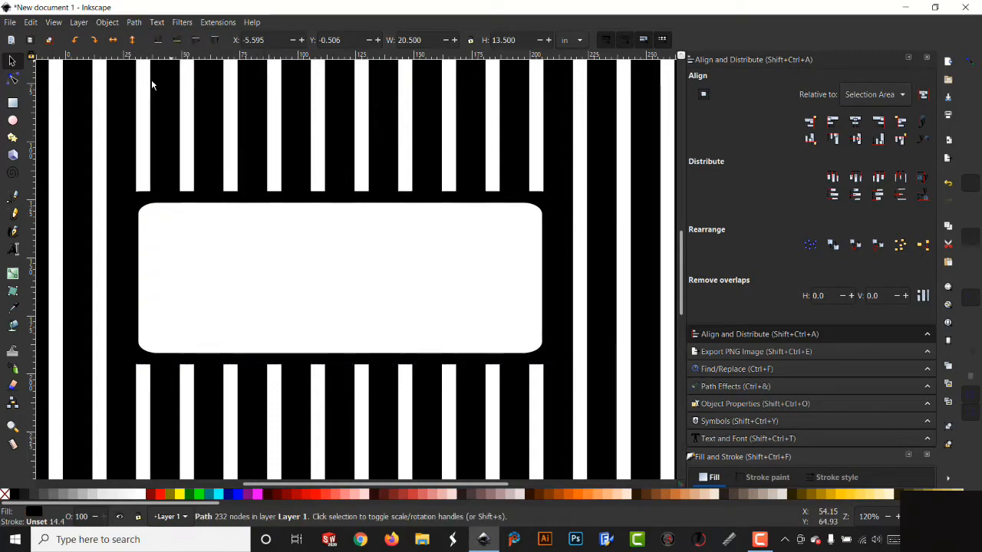
- Move the combined frame slightly upward on the canvas
key("minus")
key("minus")
key("minus")
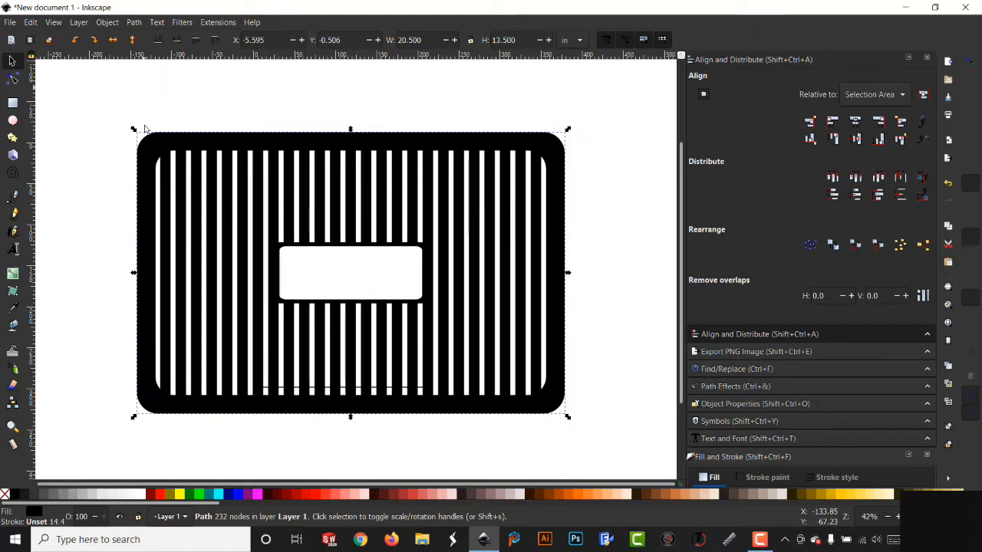
mouse_move(219, 253)
left_mouse_down()
mouse_move(223, 276)
mouse_move(284, 269)
mouse_move(254, 230)
mouse_move(214, 242)
left_mouse_up()
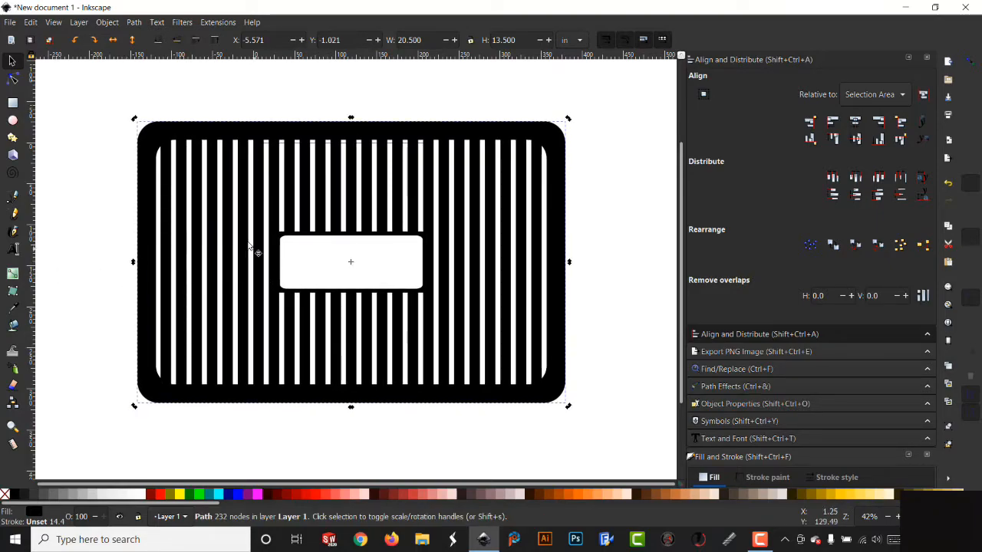
- Add the text COLLINS inside the white panel
left_click(14, 249)
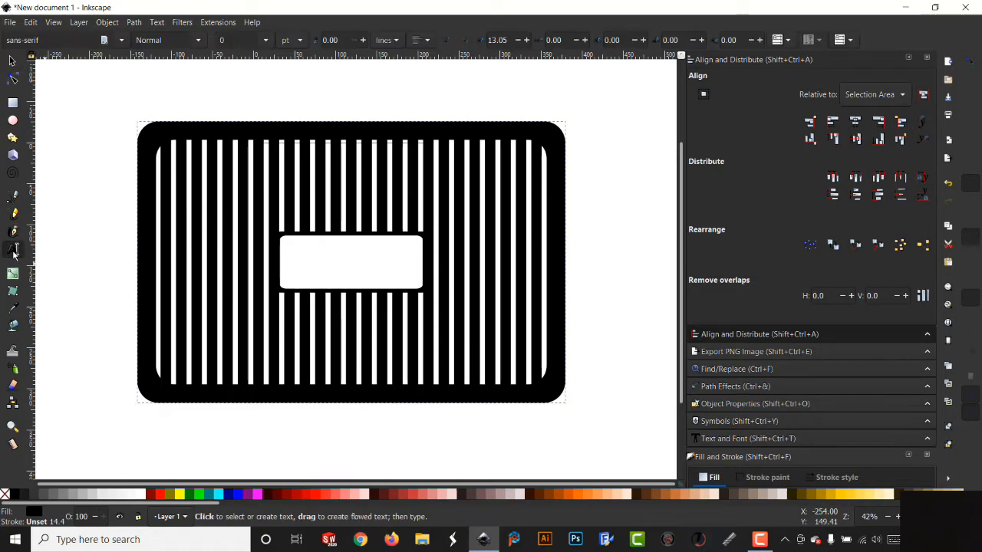
left_click(293, 288)
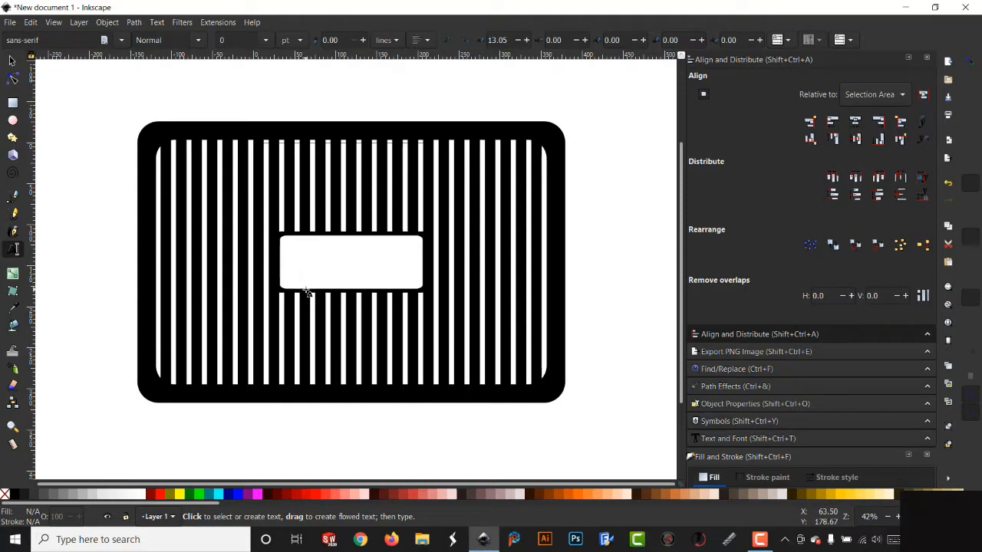
type("COLLIN")
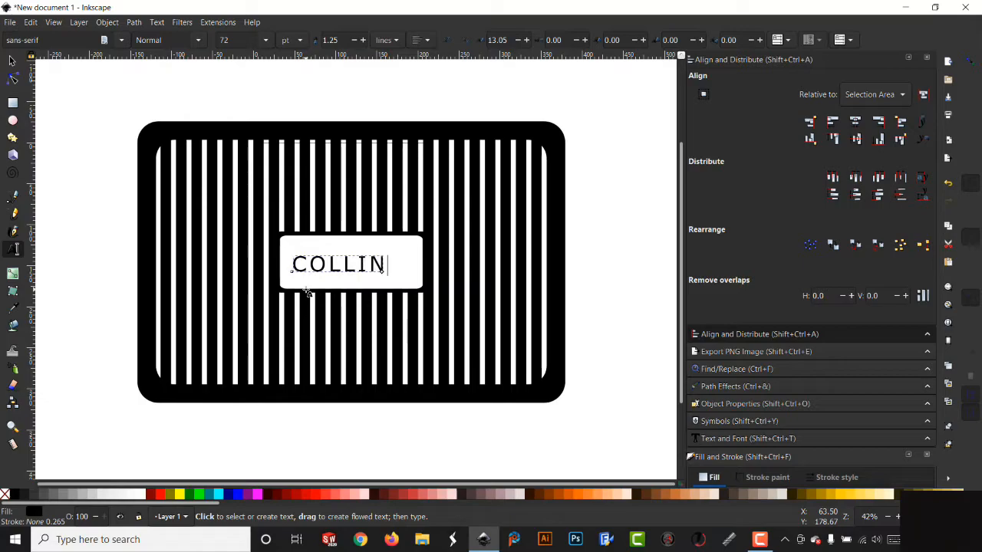
type("S")
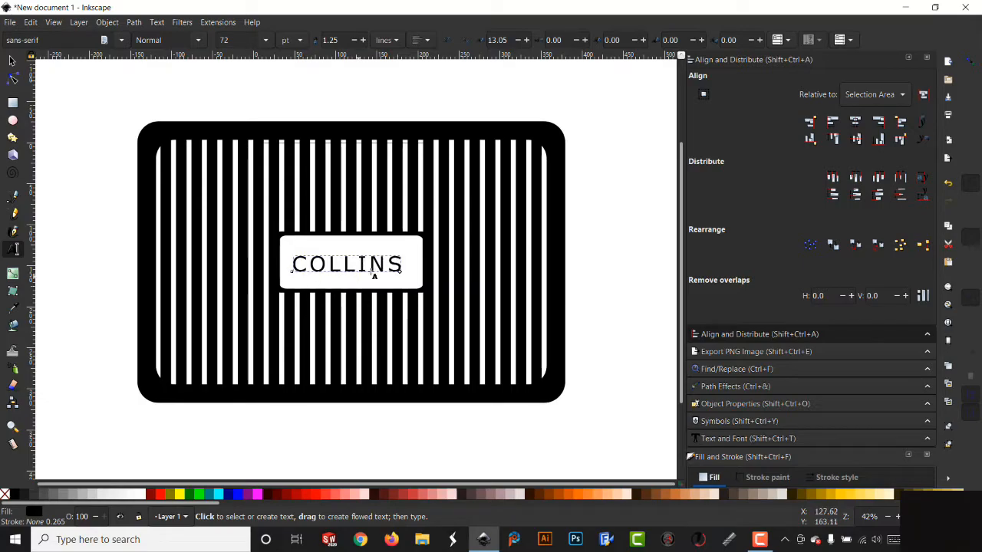
- Select the COLLINS text and change its font to Alfphabet
left_click_drag(403, 266, 291, 266)
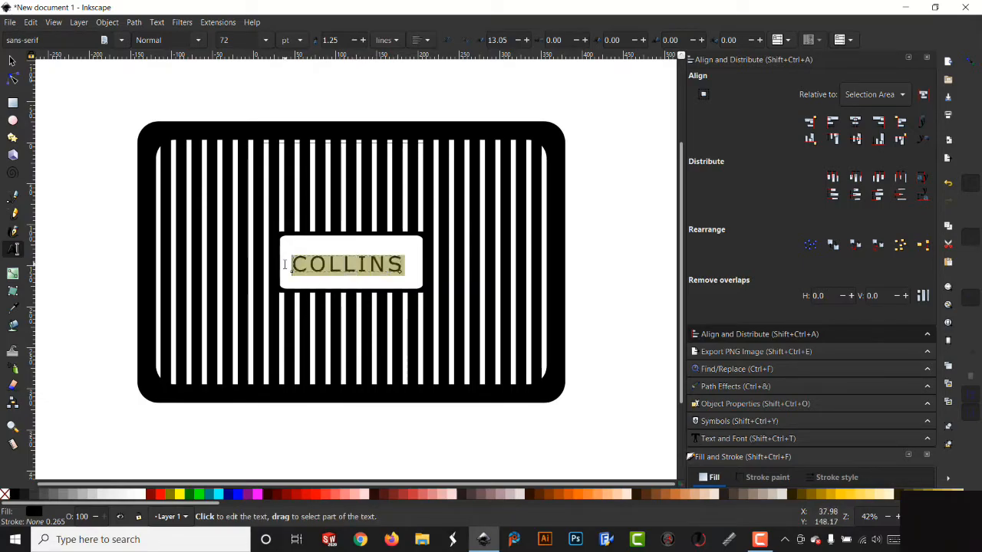
left_click(752, 440)
left_click(733, 178)
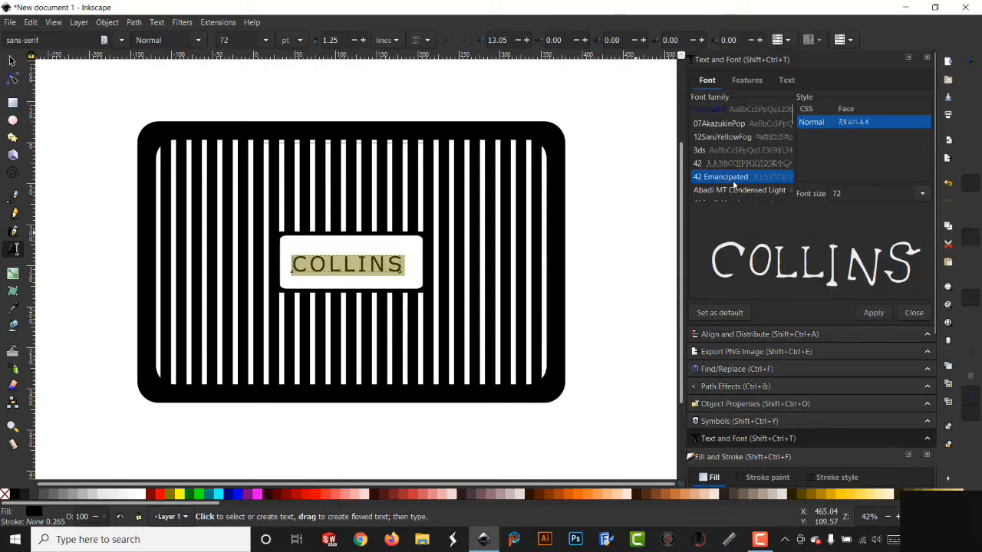
key("Down")
key("Down")
key("Down")
key("Down")
key("Down")
key("Down")
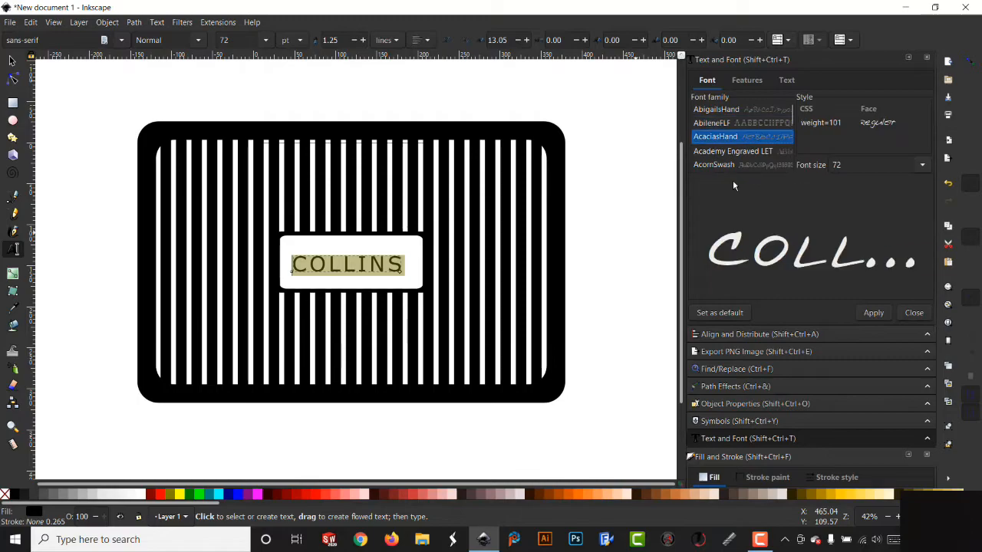
key("Down")
key("Down")
key("Down")
key("Down")
key("Down")
key("Down")
key("Down")
key("Down")
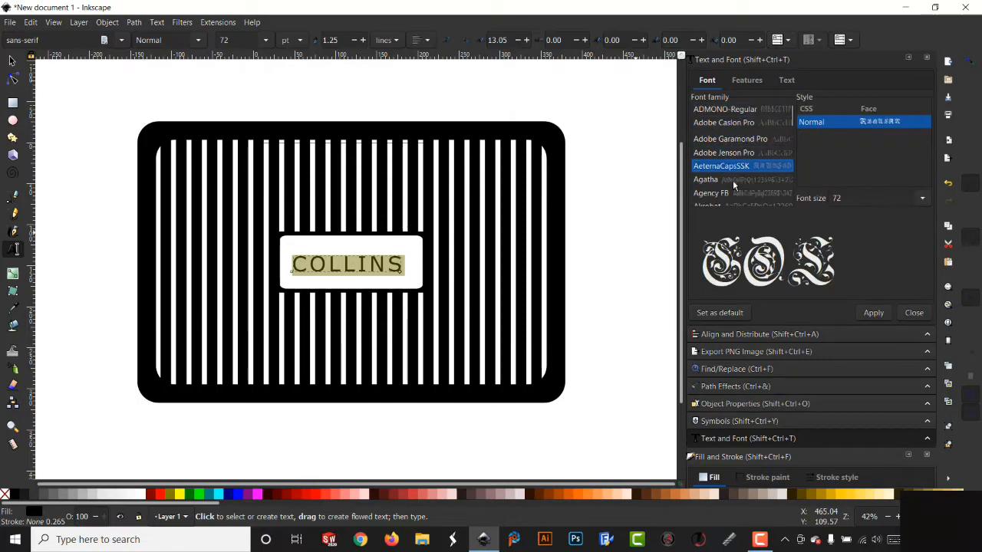
key("Down")
key("Down")
key("Down")
key("Down")
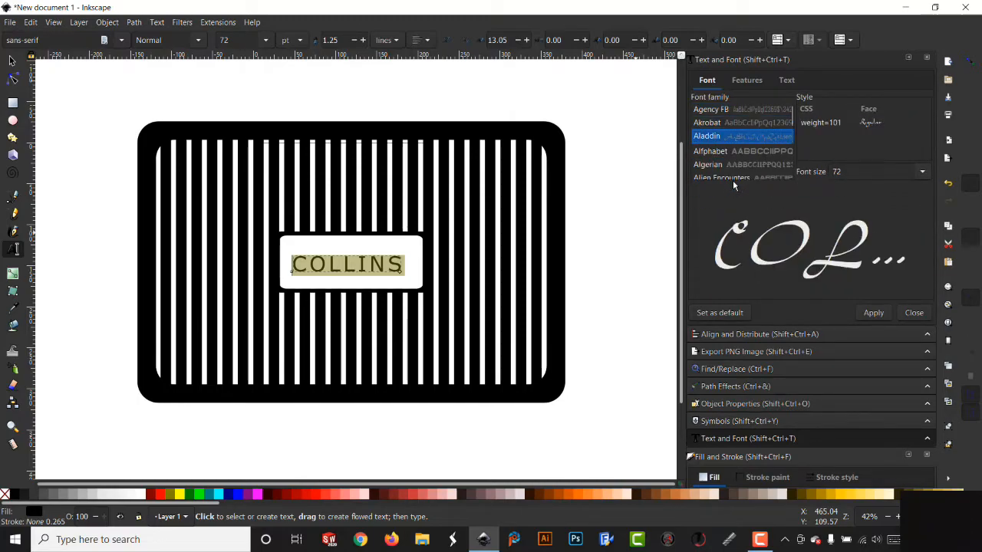
key("Down")
key("Down")
key("Down")
key("Down")
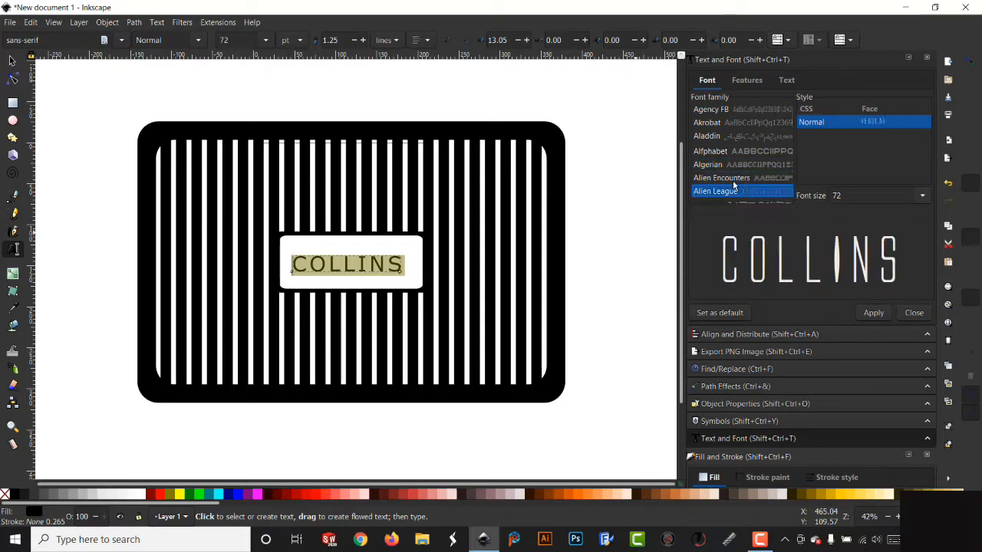
key("Down")
key("Down")
key("Up")
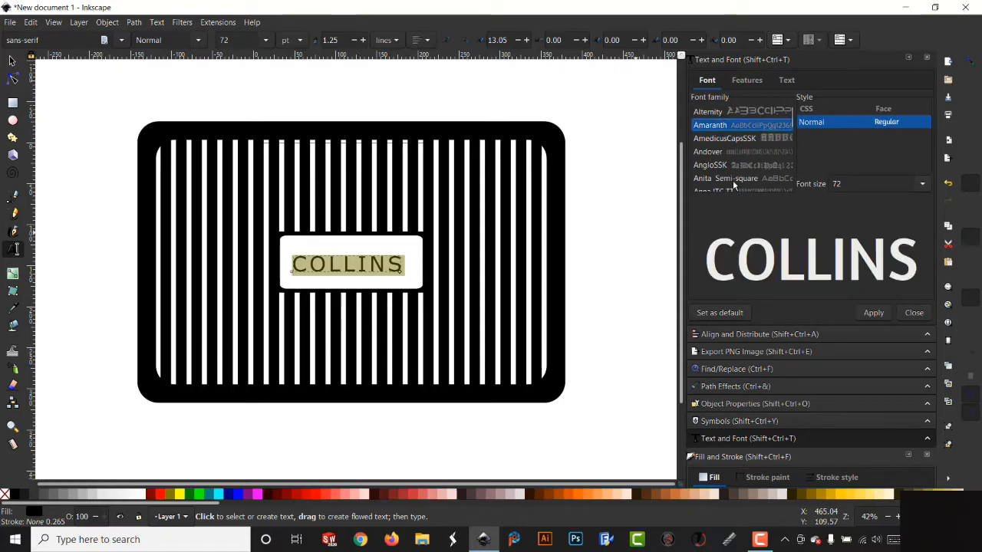
key("Up")
key("Up")
key("Up")
key("Up")
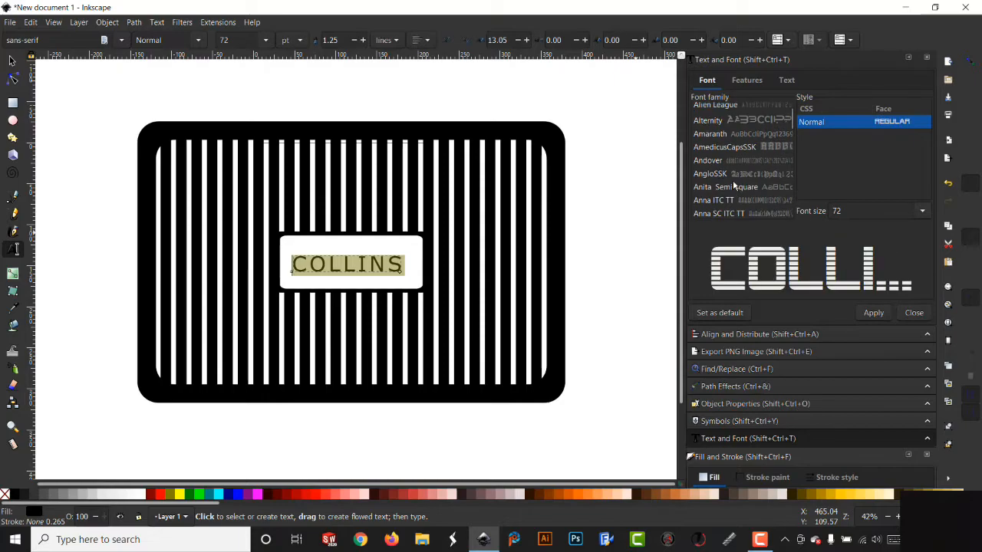
key("Up")
key("Up")
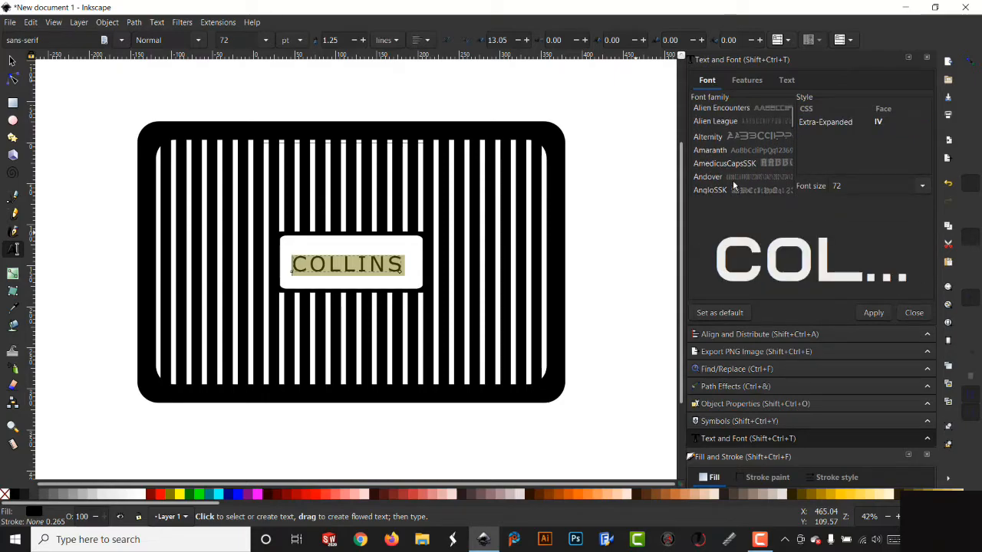
key("Up")
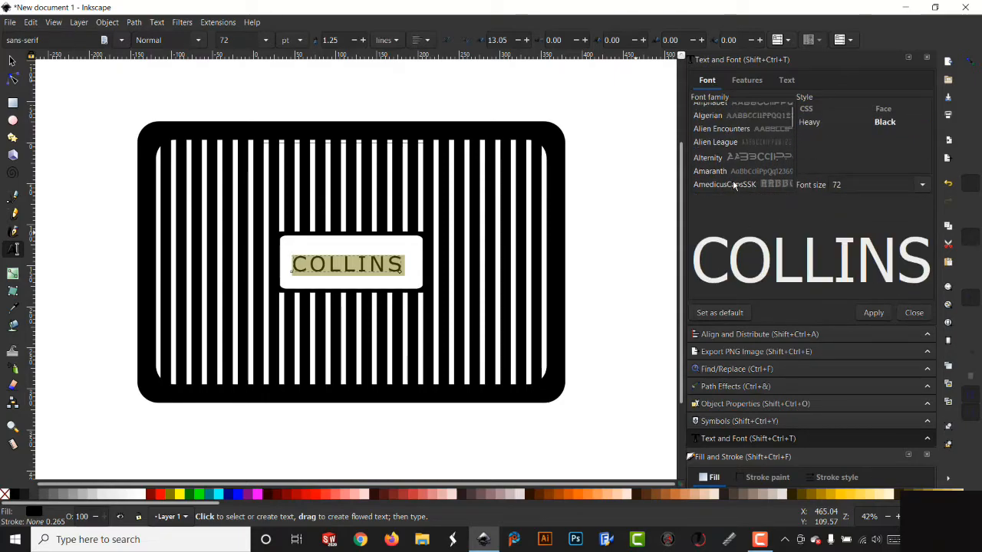
key("Down")
key("Down")
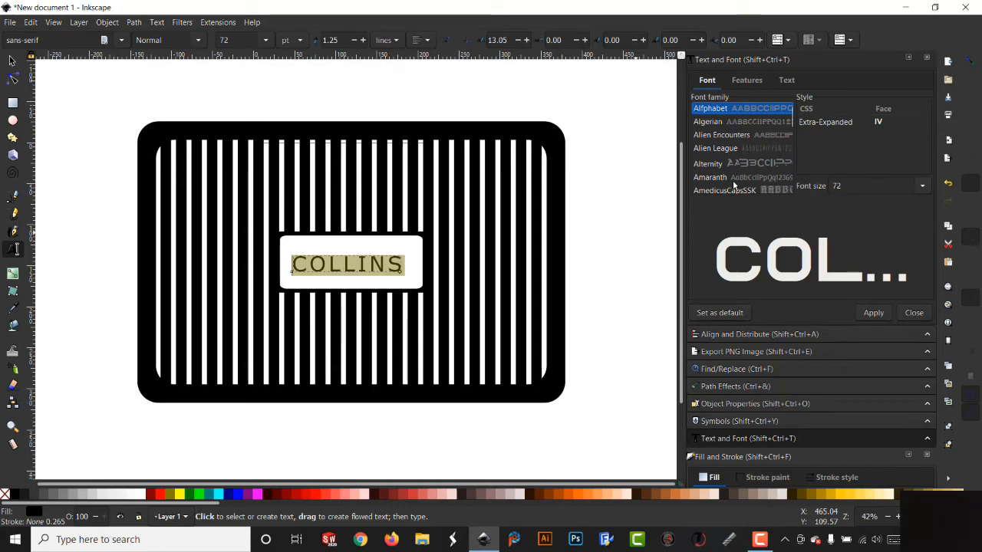
left_click(874, 312)
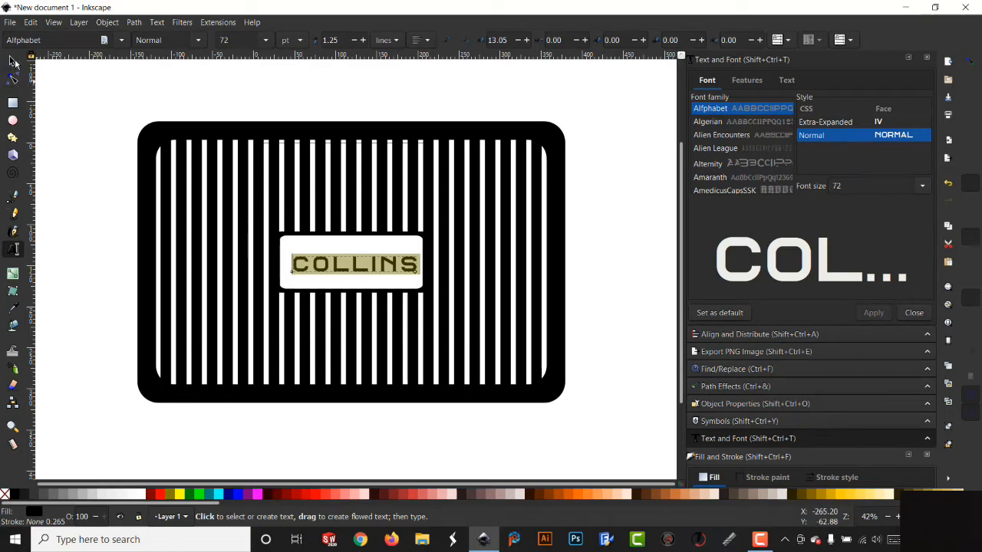
- Stretch the text vertically to about 2.58 in so it fills the panel's height
left_click(12, 61)
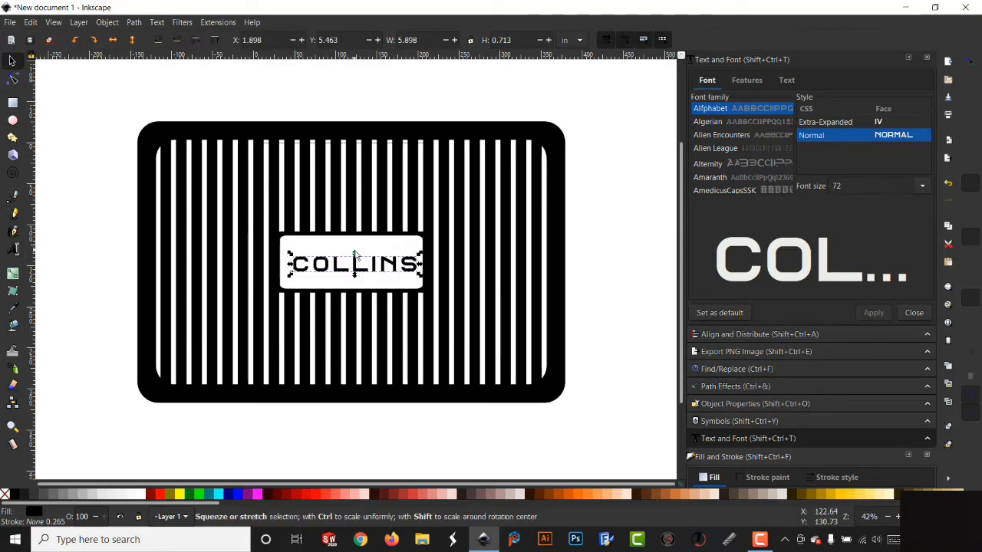
left_click_drag(356, 256, 351, 236)
left_click_drag(358, 278, 357, 296)
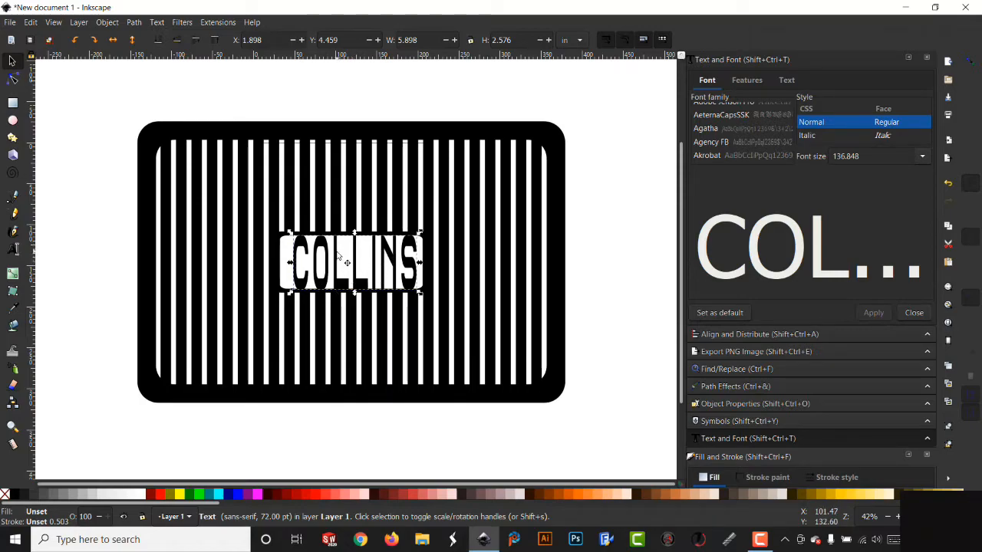
- Center the COLLINS text horizontally on the frame using Align and Distribute
left_click(434, 330, "shift")
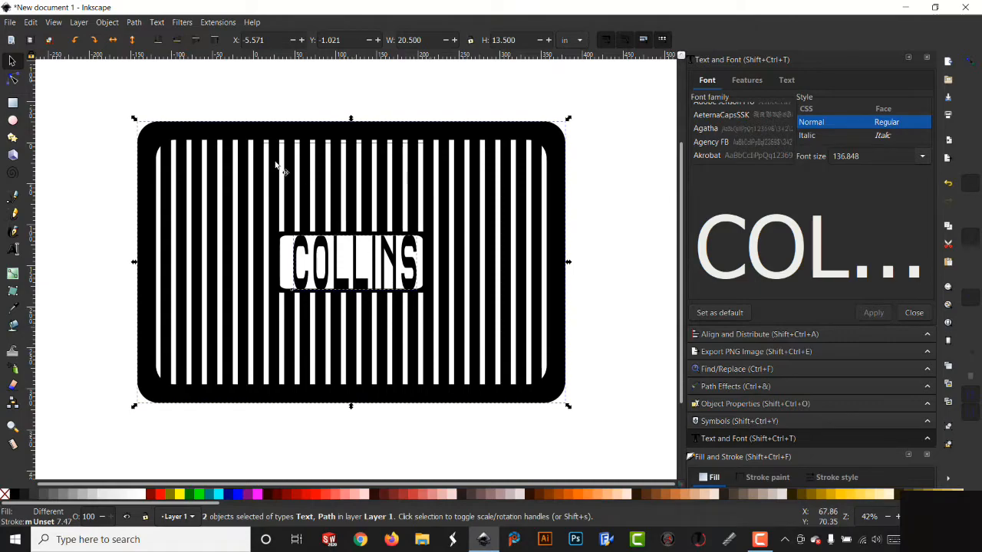
left_click(750, 335)
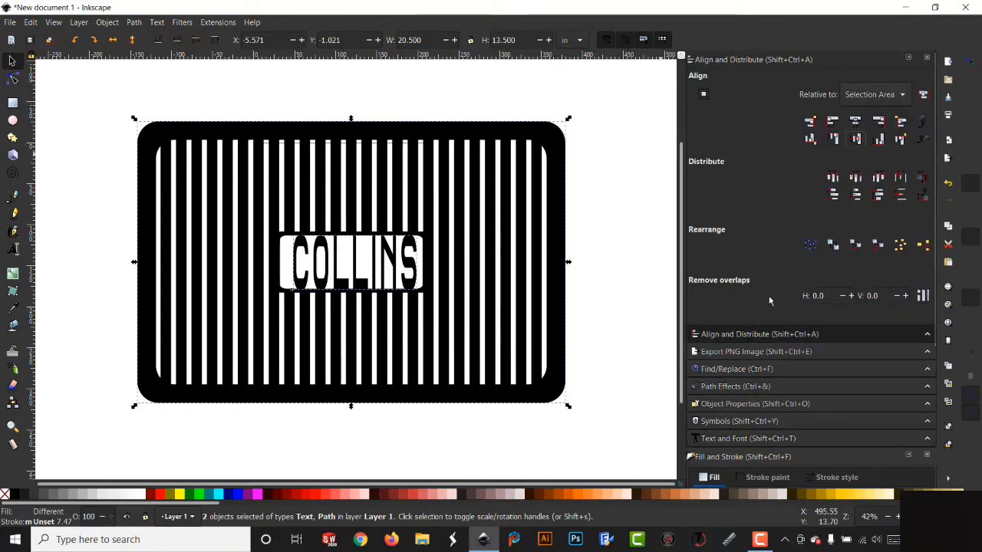
left_click(857, 124)
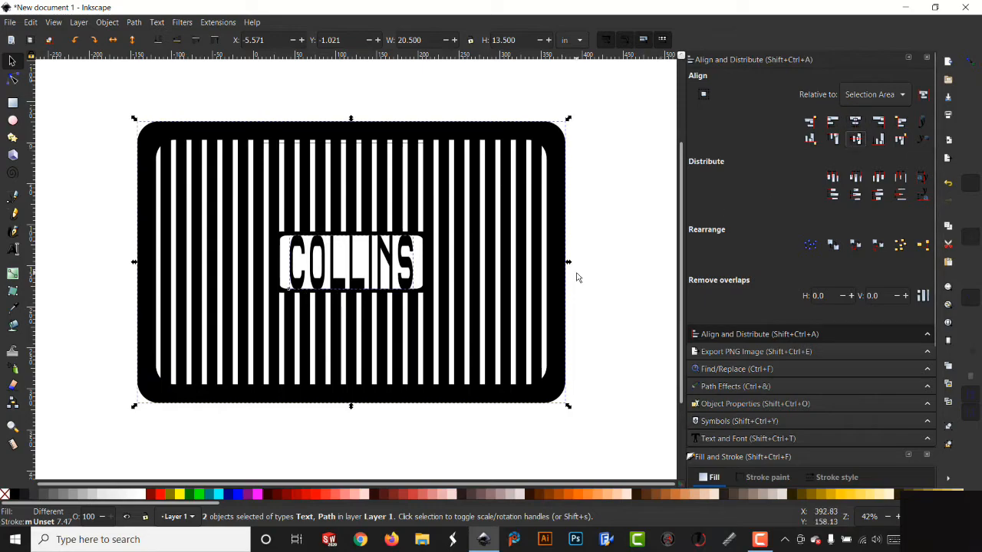
left_click(620, 281)
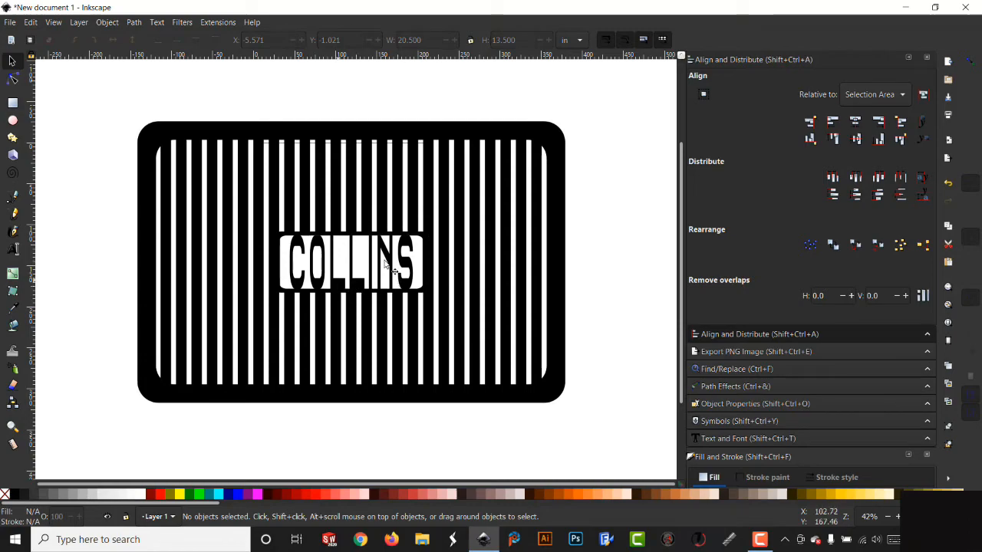
- Convert the COLLINS text to a path, ungroup its letters and combine them into a single path
left_click(341, 286)
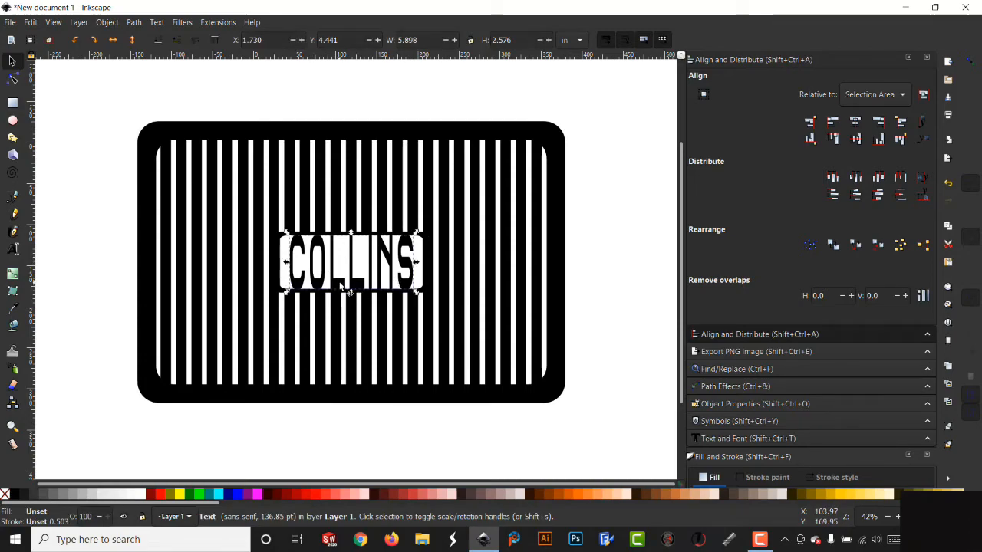
left_click(136, 23)
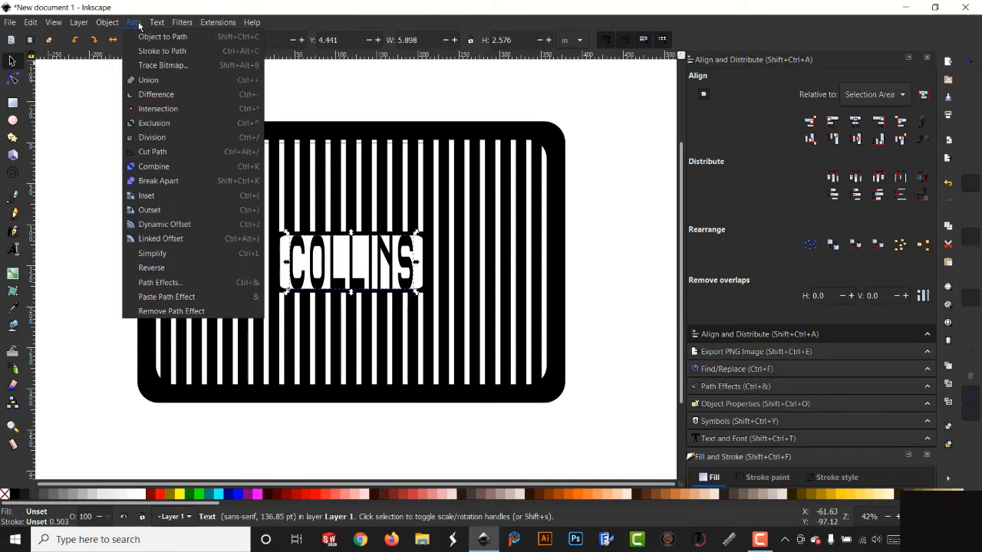
left_click(188, 36)
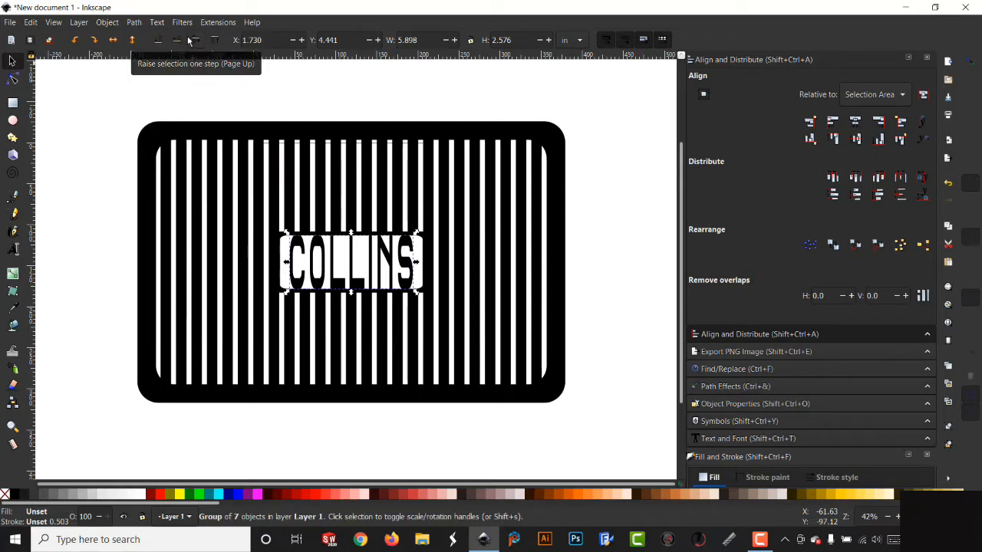
left_click(108, 23)
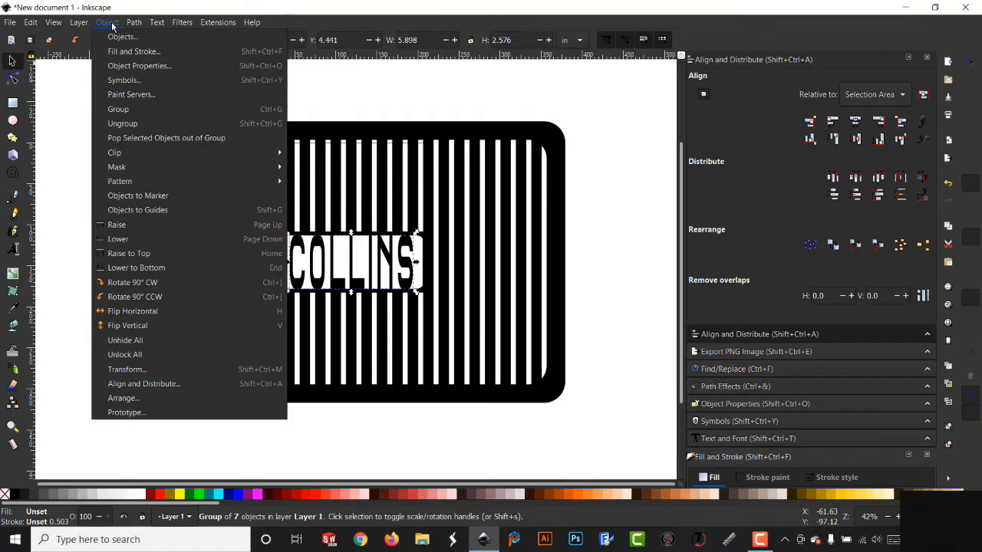
left_click(127, 124)
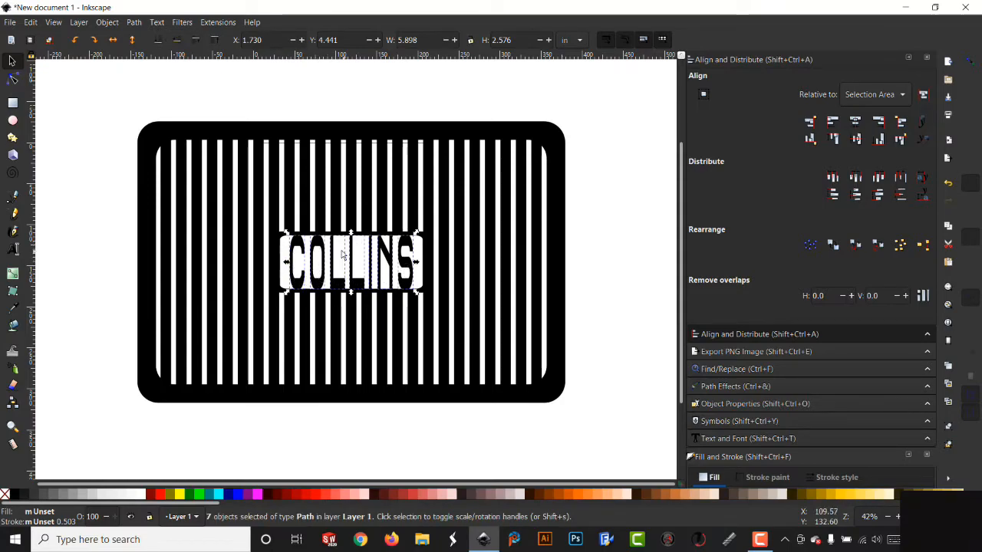
left_click(134, 22)
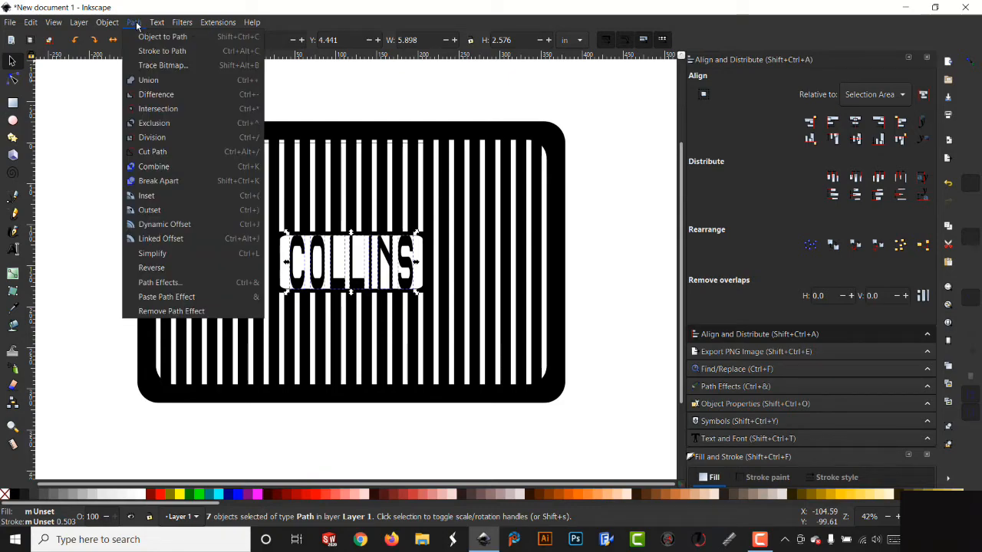
left_click(157, 167)
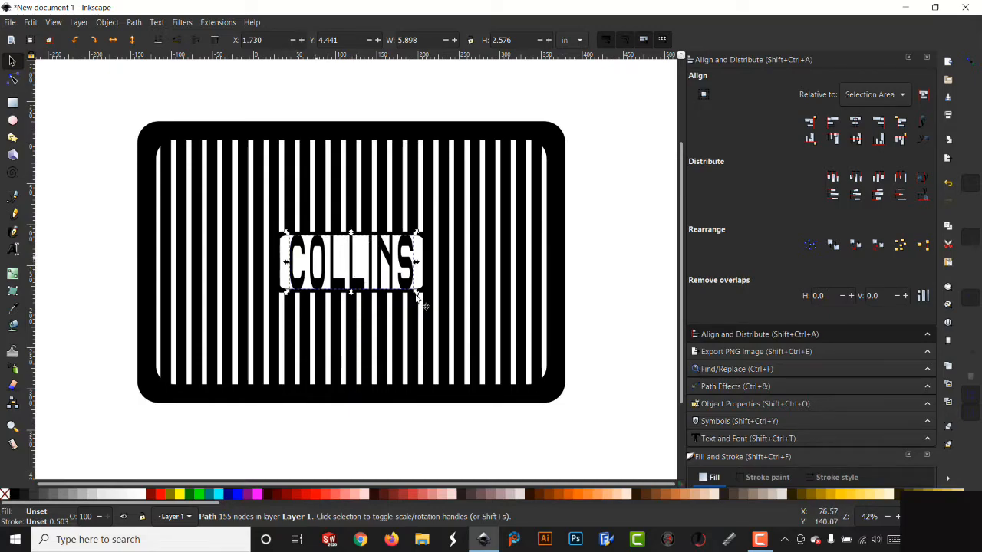
- Union the lettering path with the frame and shift the merged shape slightly
left_click(338, 208, "shift")
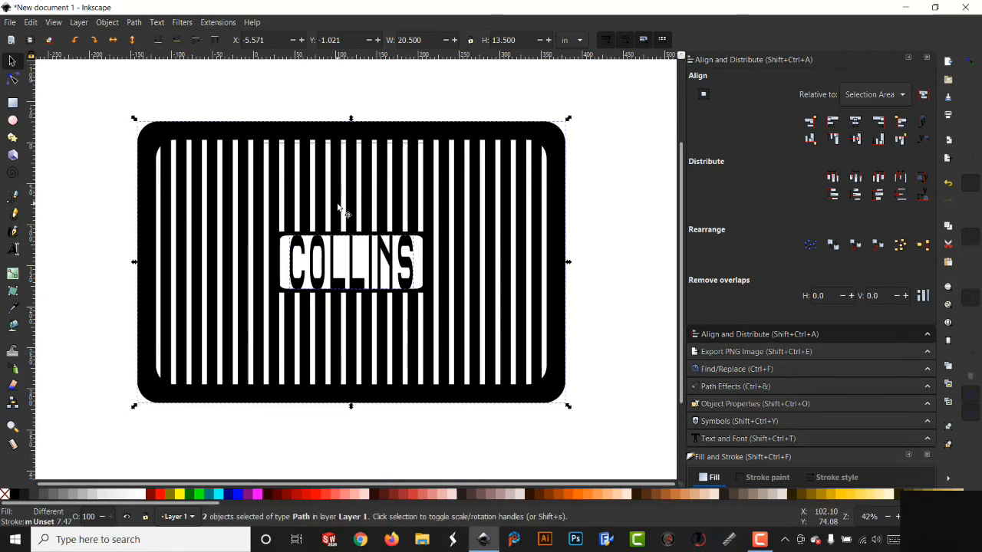
left_click(136, 23)
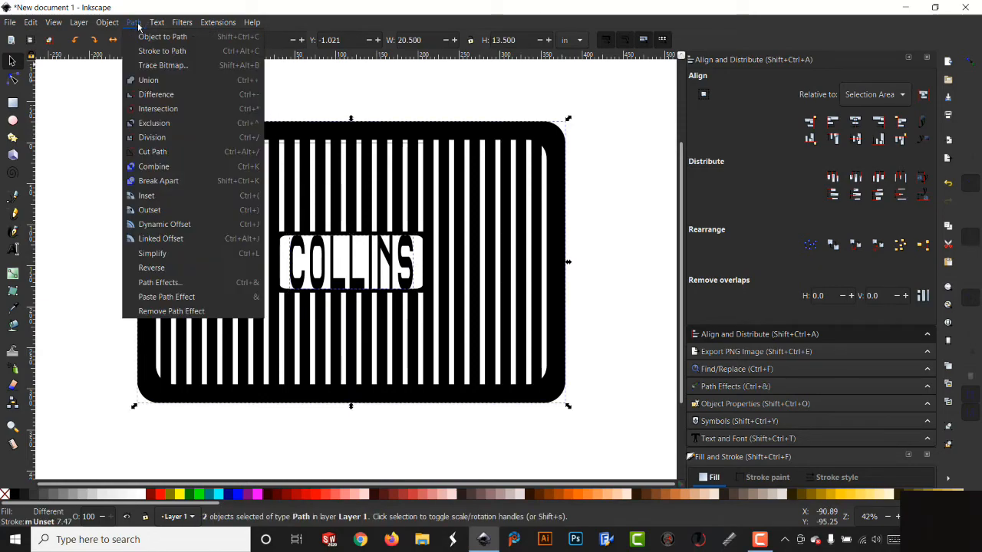
left_click(150, 80)
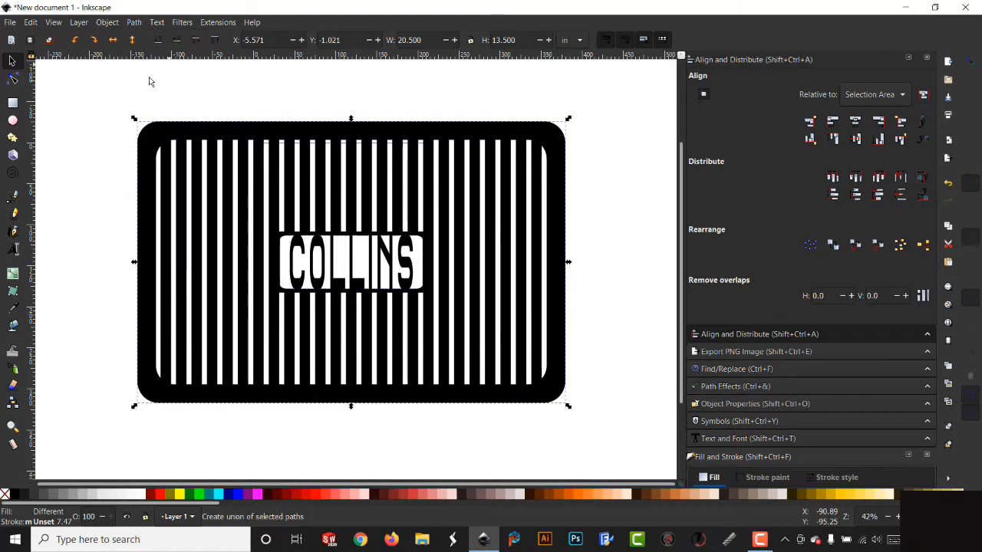
mouse_move(368, 321)
left_mouse_down()
mouse_move(430, 336)
mouse_move(377, 322)
mouse_move(378, 334)
left_mouse_up()
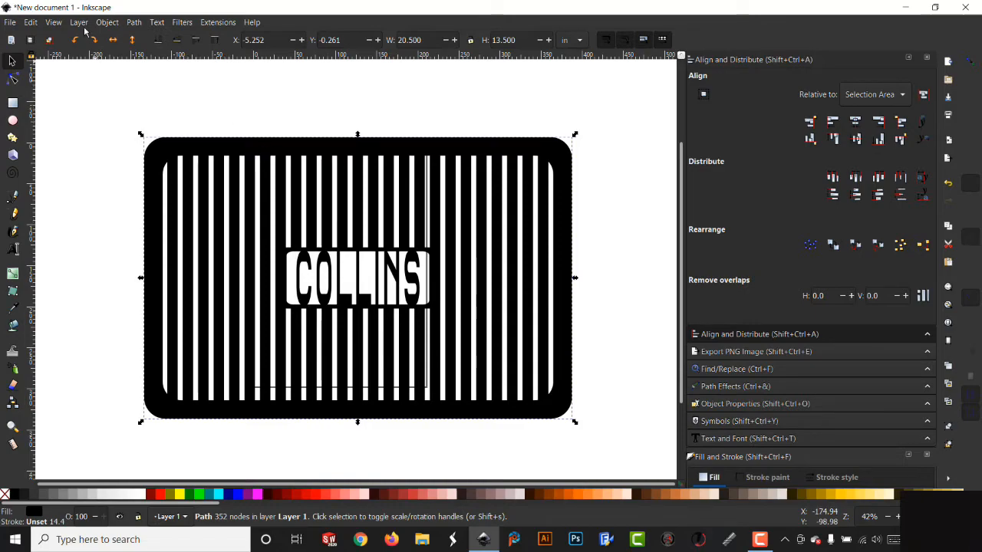
- Move the merged frame upward while working in outline display mode, returning to normal display afterwards
left_click(53, 23)
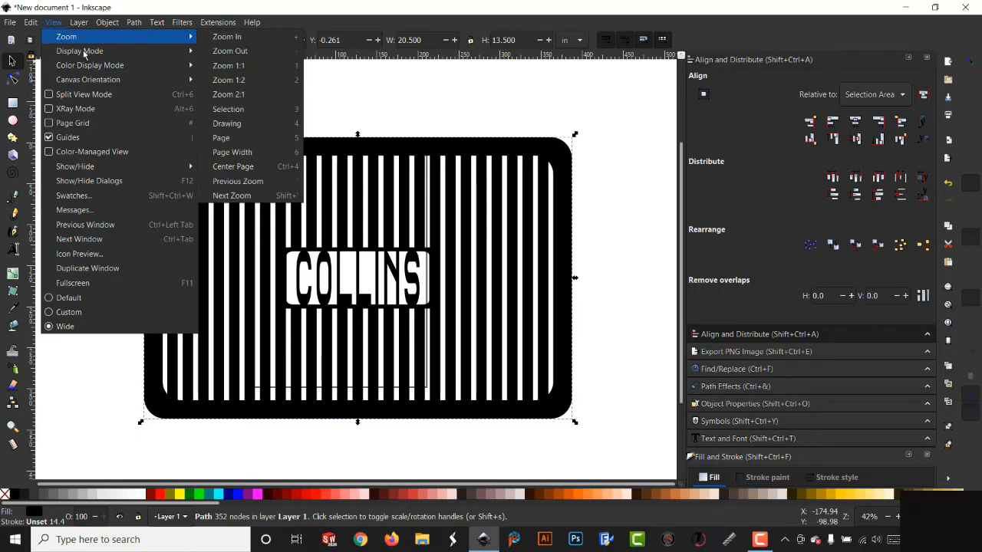
mouse_move(89, 52)
left_click(223, 94)
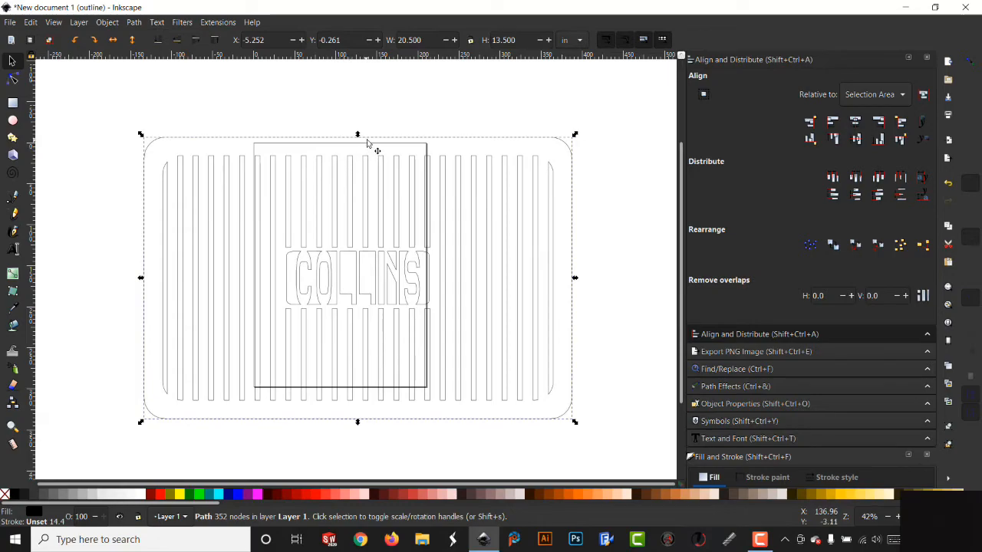
left_click_drag(370, 132, 370, 106)
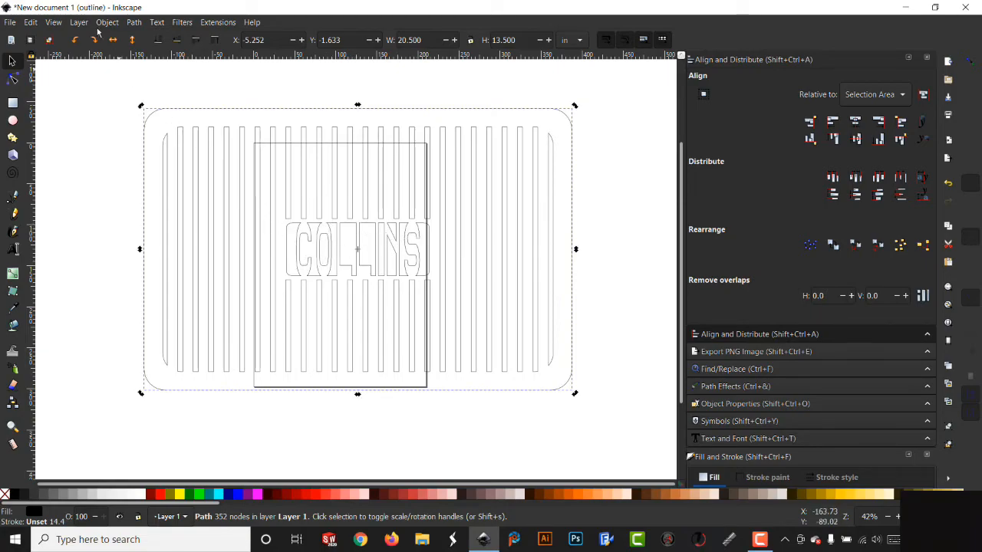
left_click(53, 22)
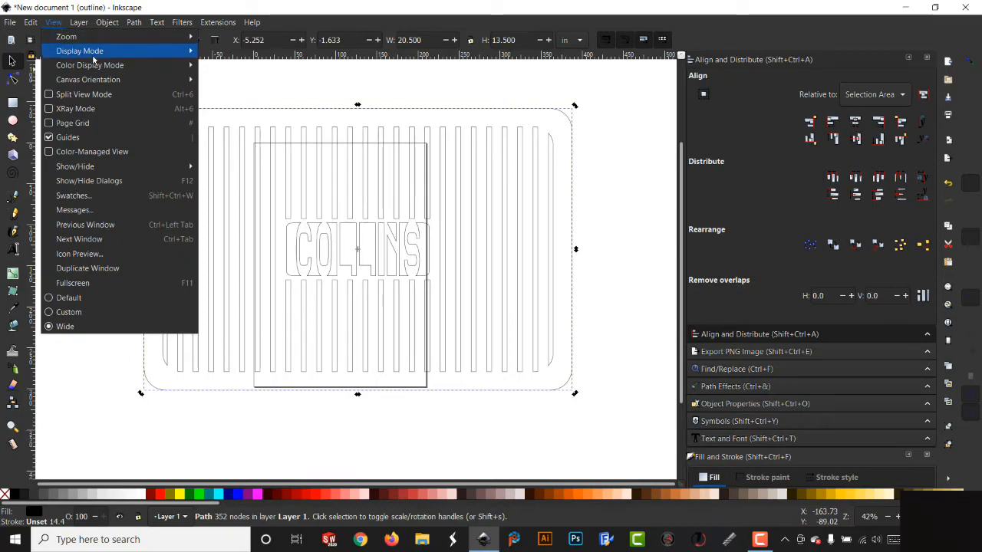
mouse_move(105, 55)
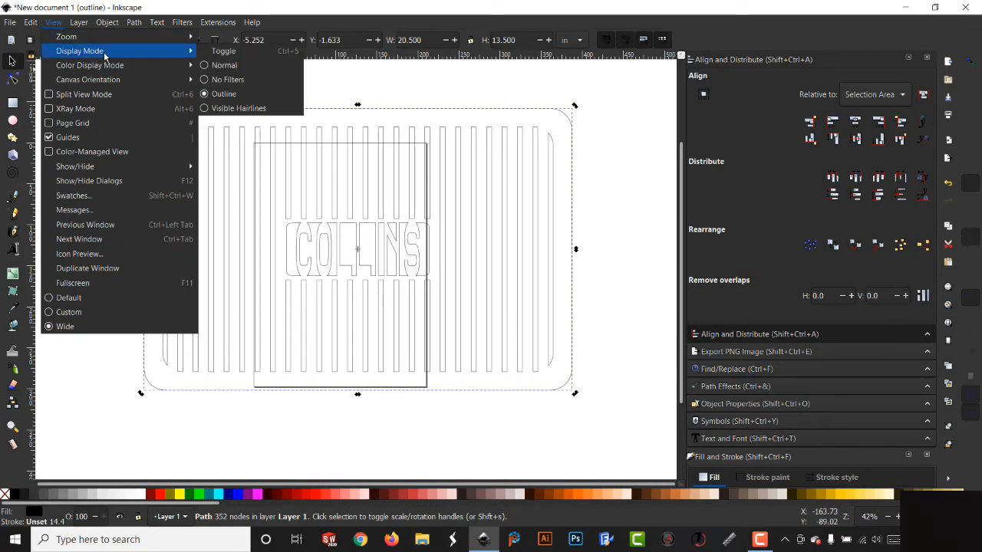
left_click(232, 67)
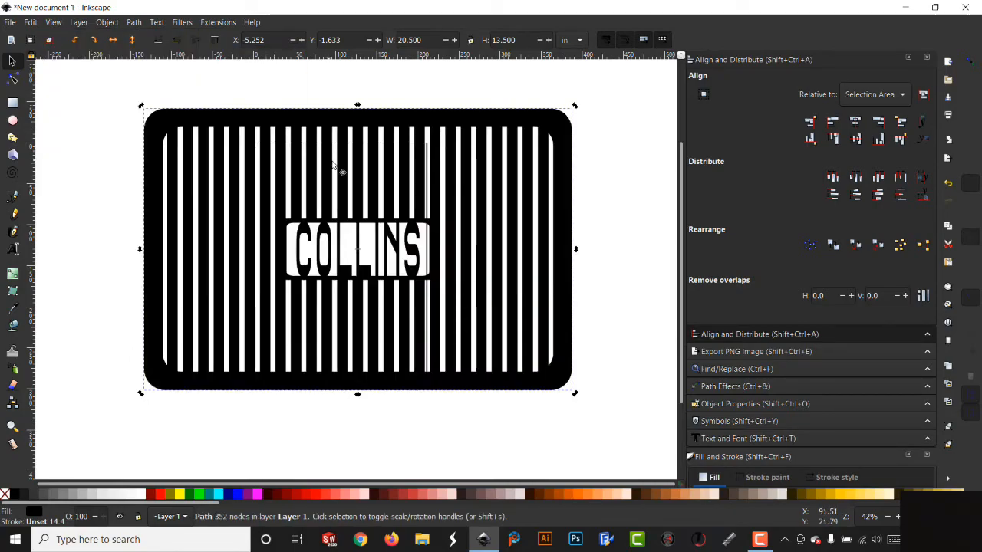
- Undo the recent moves, union and path conversion to restore the editable COLLINS text
left_click_drag(414, 231, 413, 240)
key("ctrl")
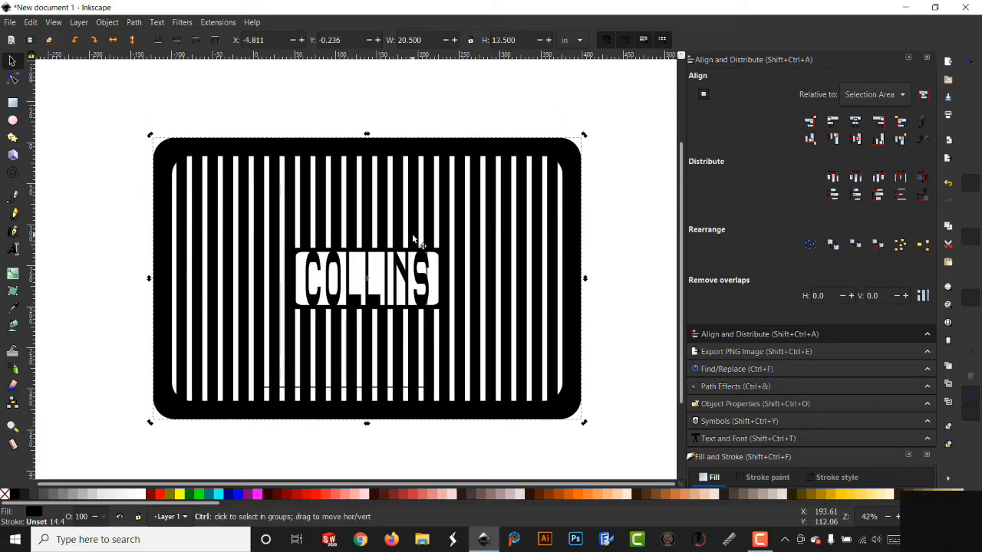
key("ctrl+z")
key("ctrl+z")
key("ctrl+z")
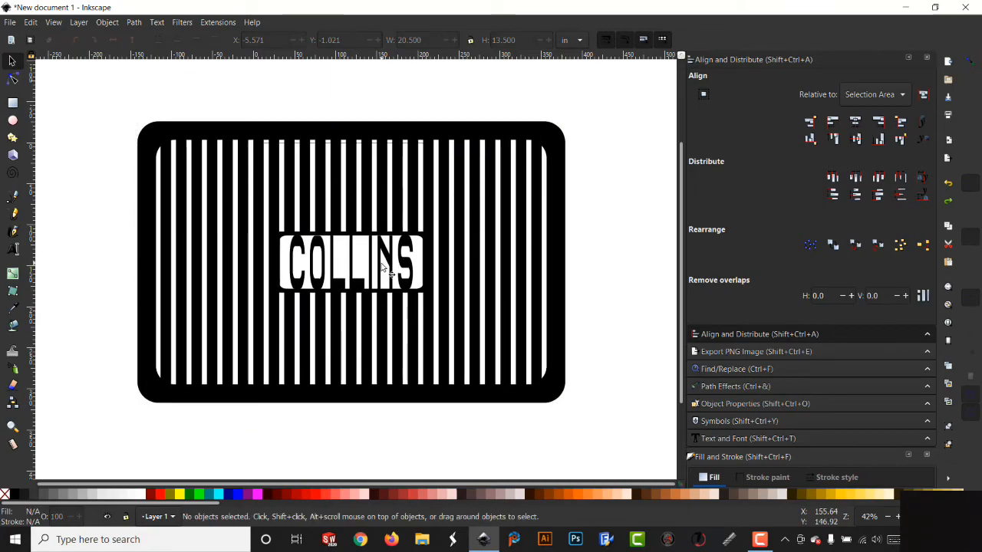
key("ctrl+z")
- Delete the COLLINS text from the white panel and nudge the frame slightly down and right
left_click(364, 285)
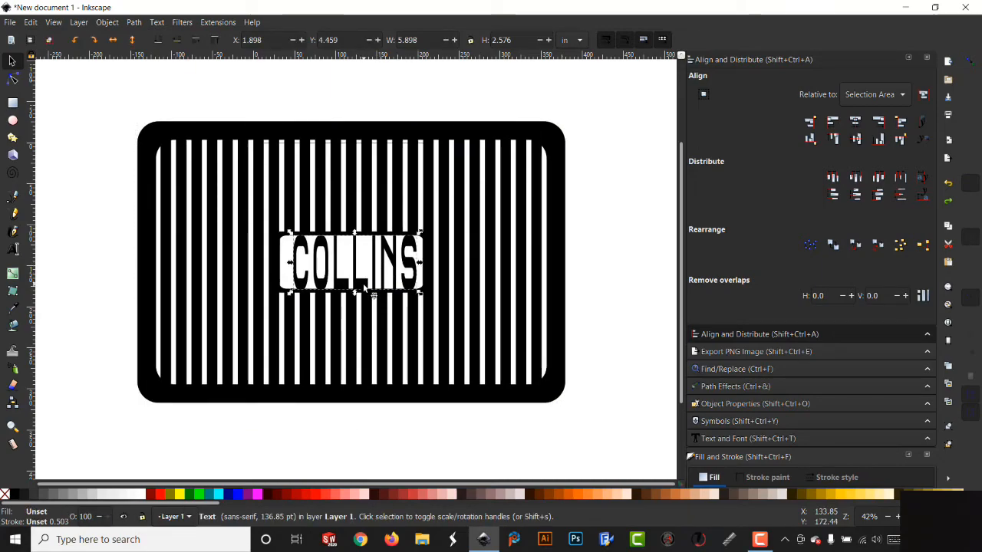
key("Delete")
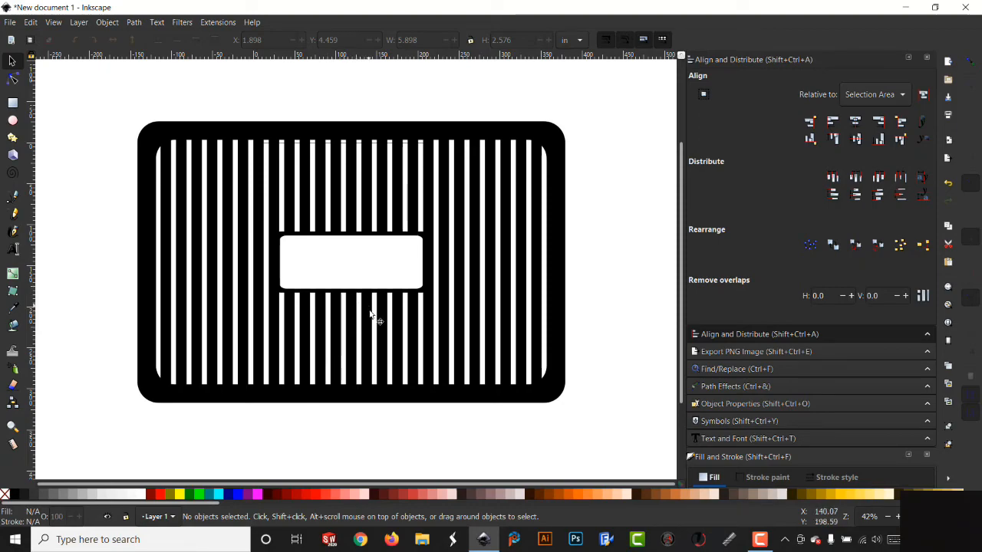
mouse_move(370, 325)
left_mouse_down()
mouse_move(376, 347)
mouse_move(376, 328)
left_mouse_up()
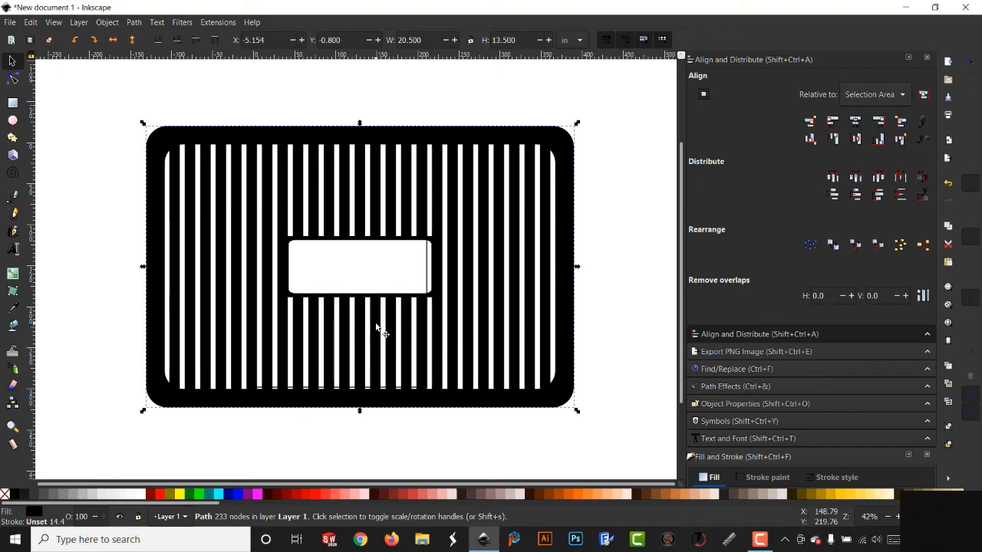